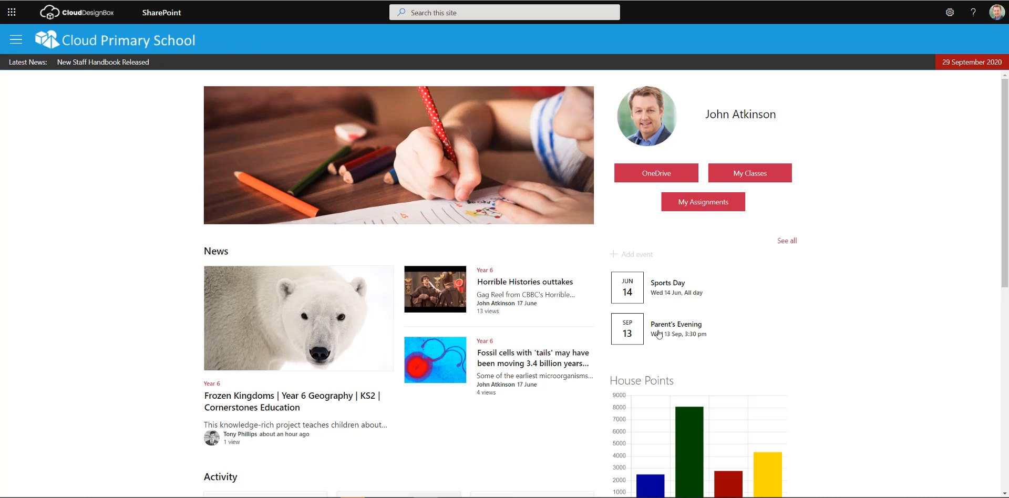
Look over the school home page's news, activity, house points and word of the day sections
scroll(549, 253, "down", 3)
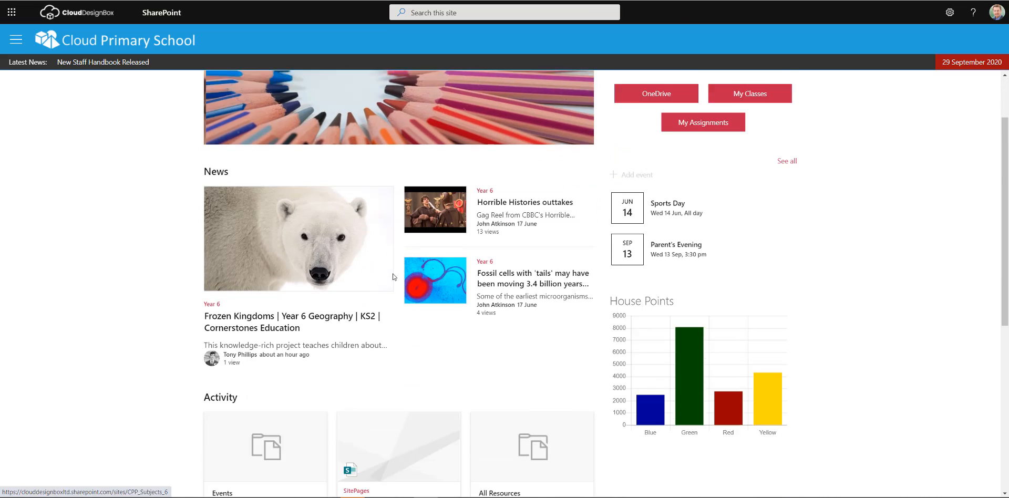
scroll(631, 264, "down", 2)
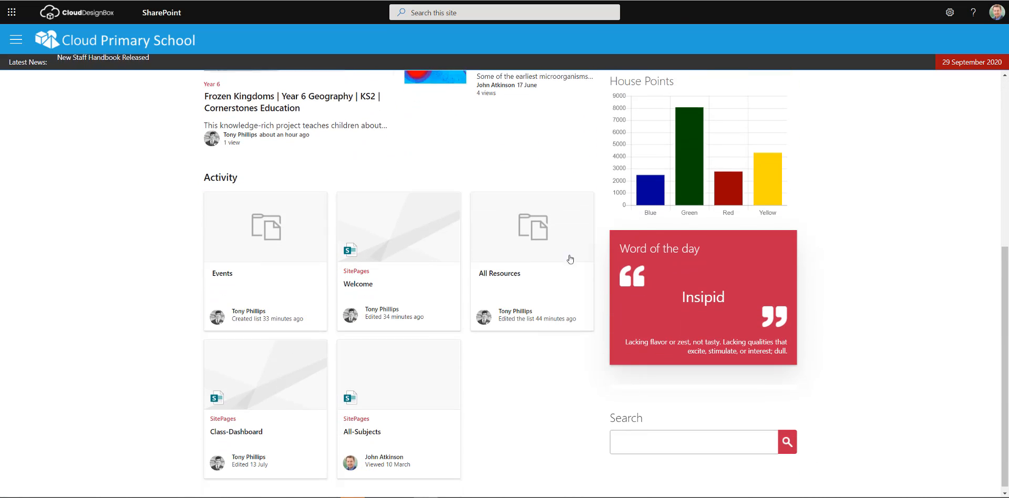
scroll(552, 277, "up", 4)
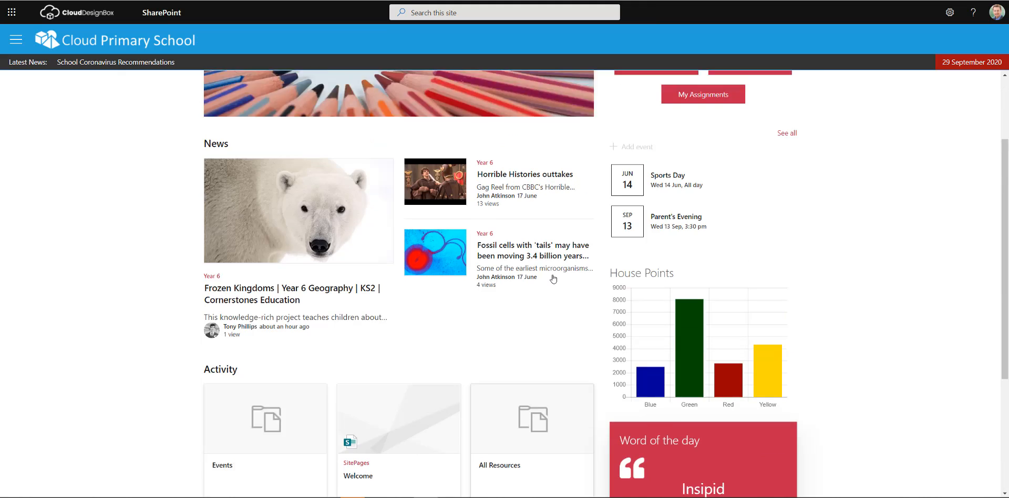
scroll(551, 286, "up", 2)
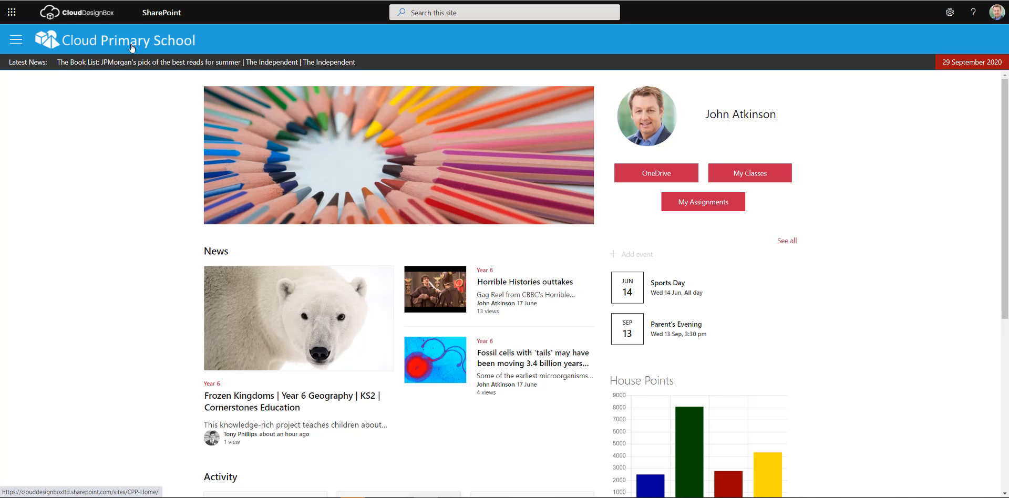
Review the Communication links in the site navigation and open the All Staff site
left_click(16, 42)
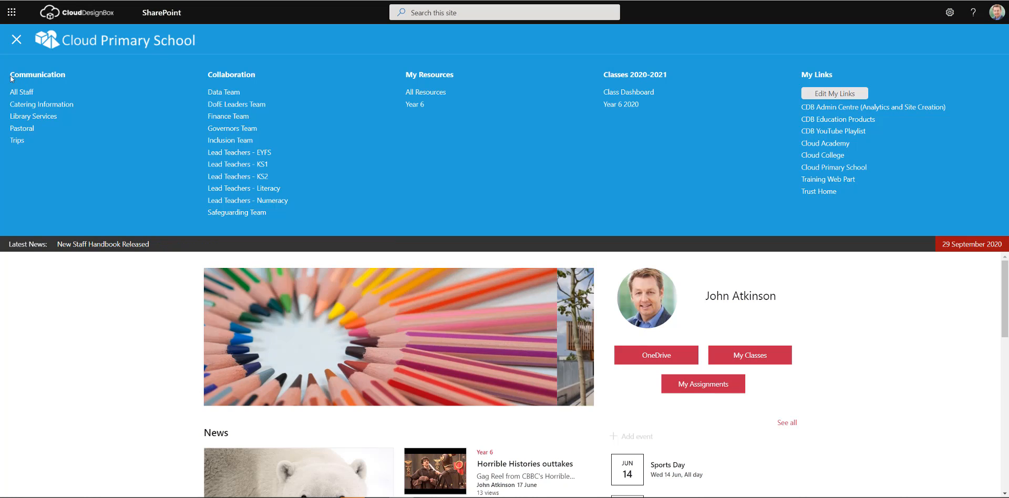
left_click_drag(10, 75, 40, 143)
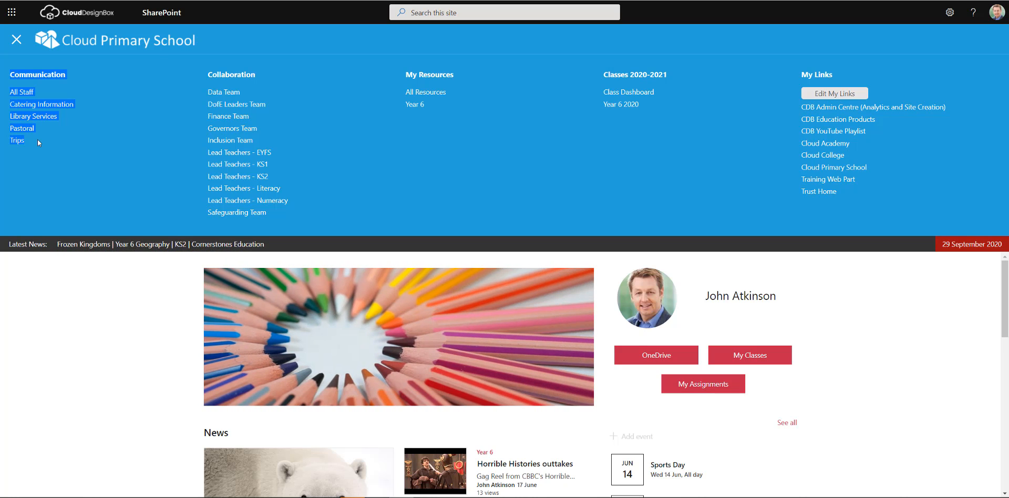
left_click(67, 171)
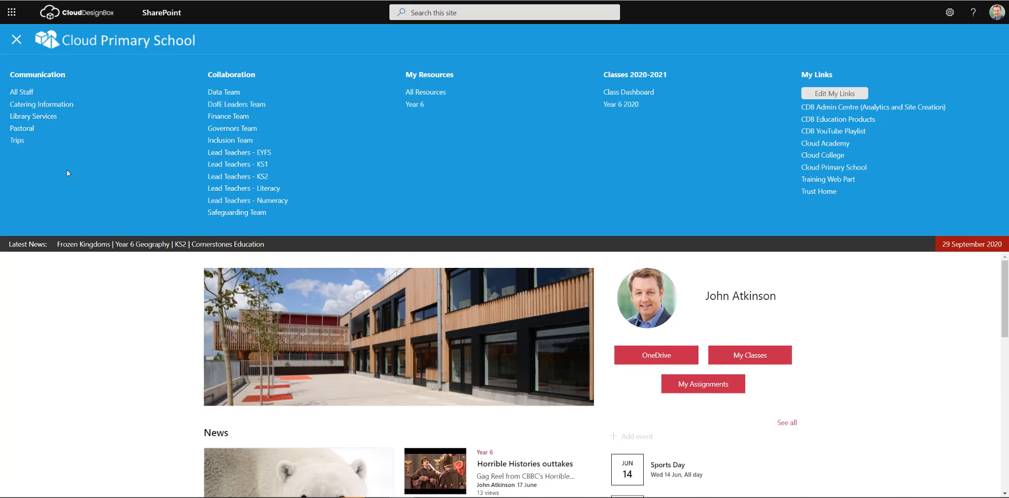
left_click(28, 93)
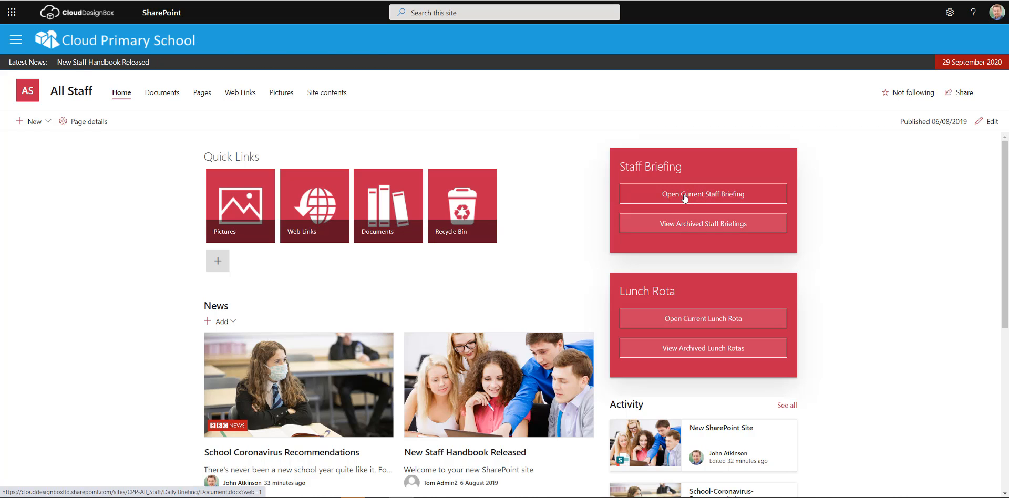
View the current staff briefing document and return to the All Staff site
left_click(684, 198)
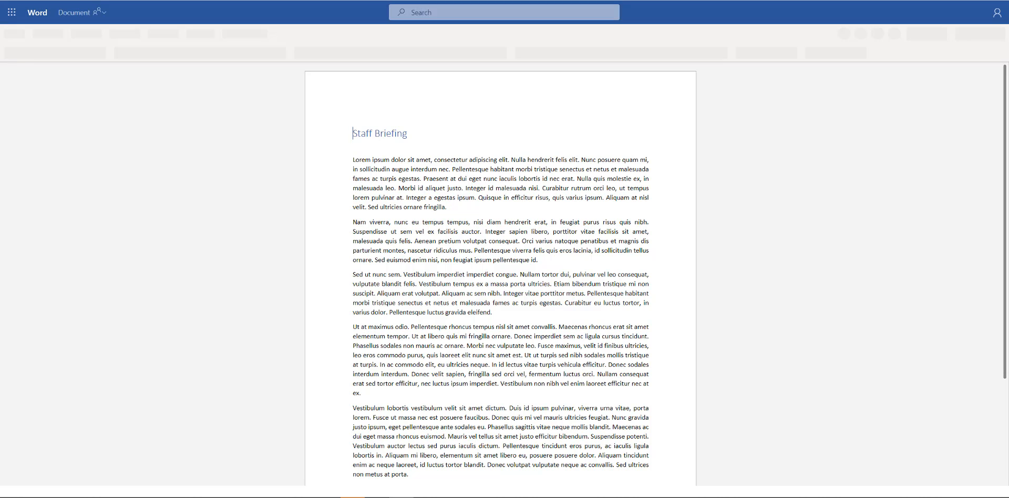
key("alt+Left")
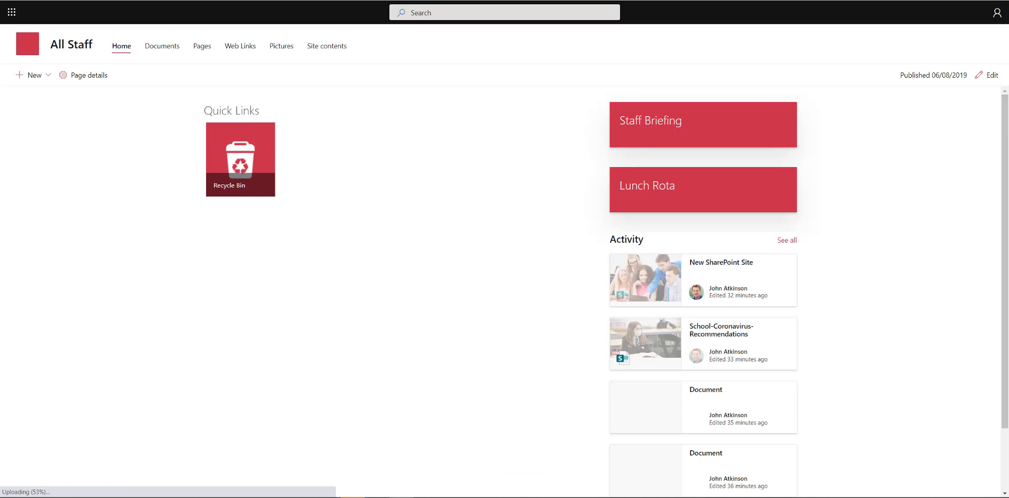
Review the Collaboration links in the site navigation and open the Data Team site in a separate browser tab
left_click(16, 41)
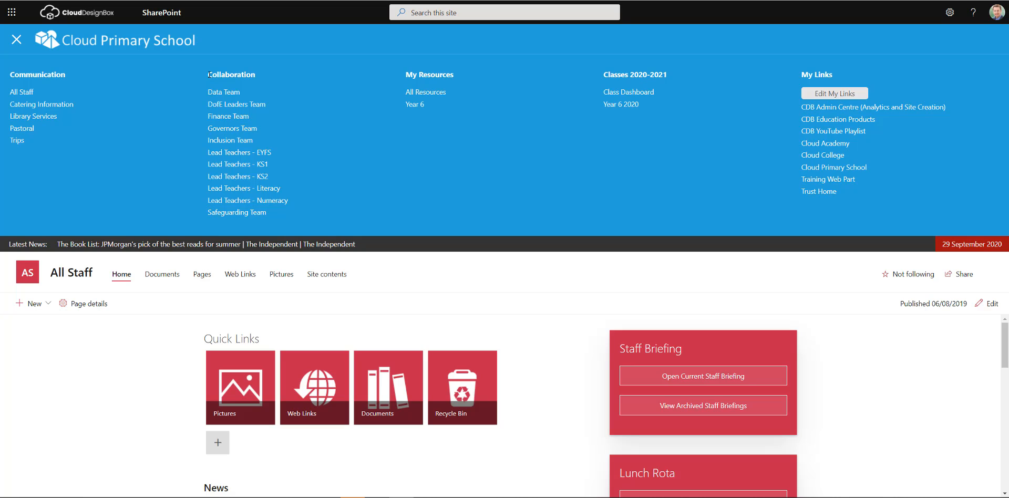
left_click_drag(210, 75, 273, 214)
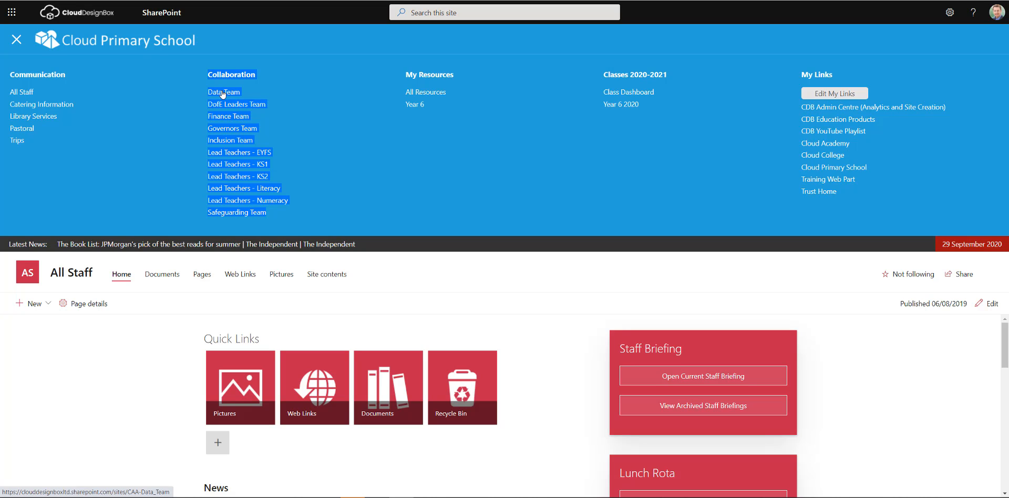
left_click(283, 87)
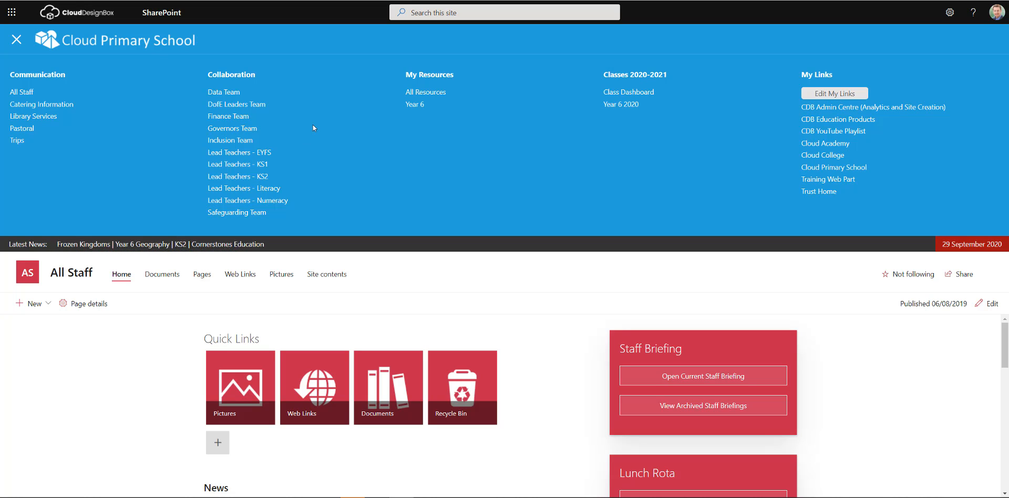
right_click(230, 94)
left_click(252, 98)
left_click(181, 1)
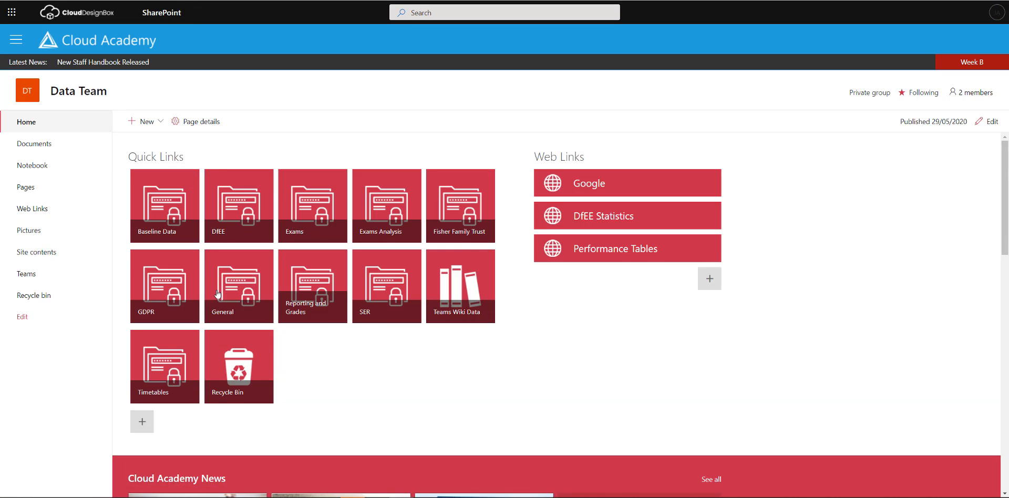
Open Exams Analysis from the Data Team site, switch to Microsoft Teams, and view the files of the Data Team's Exams Analysis channel
left_click(391, 207)
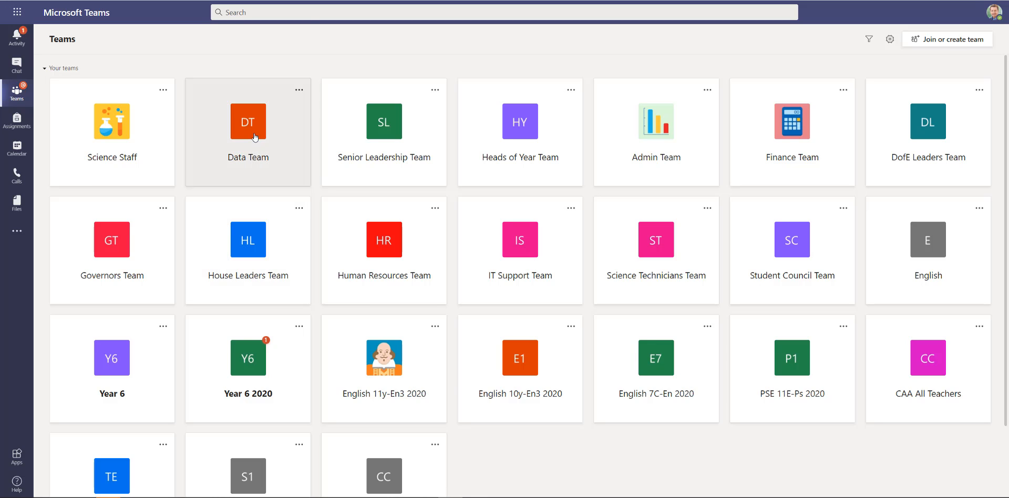
left_click(253, 155)
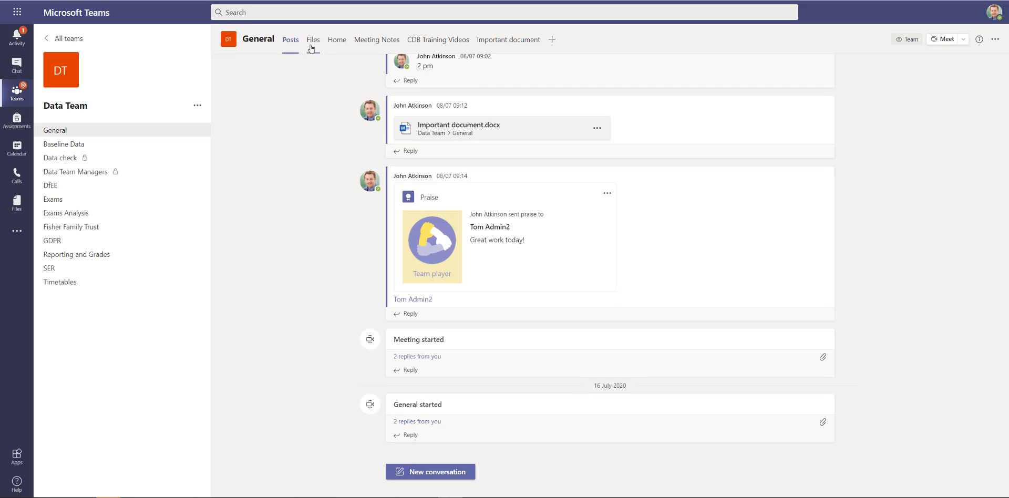
left_click(63, 213)
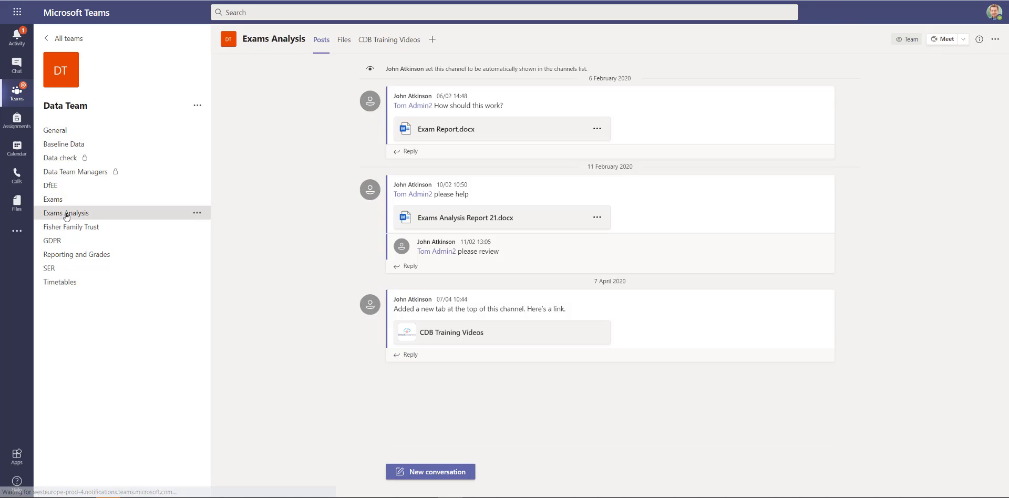
left_click(346, 42)
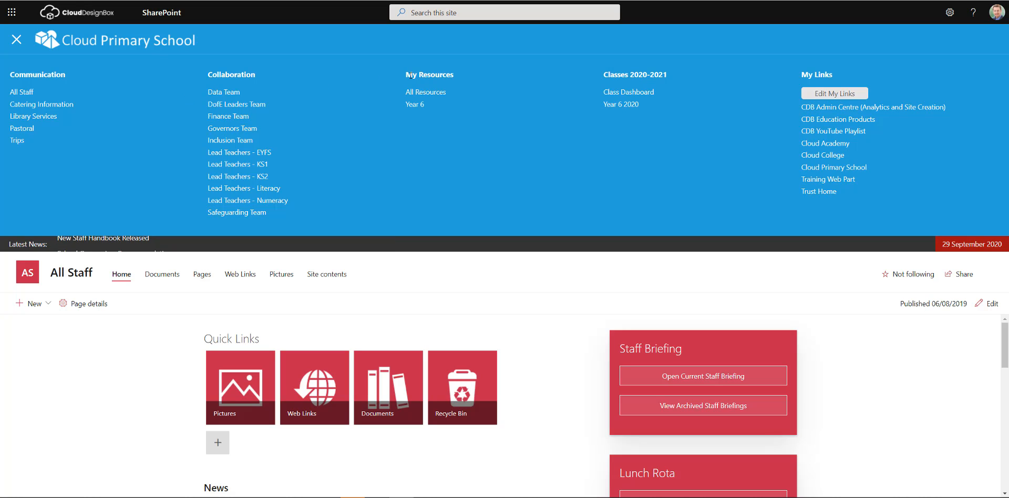
Return to the SharePoint navigation, review the My Resources links and open the Year 6 site
left_click_drag(406, 75, 434, 107)
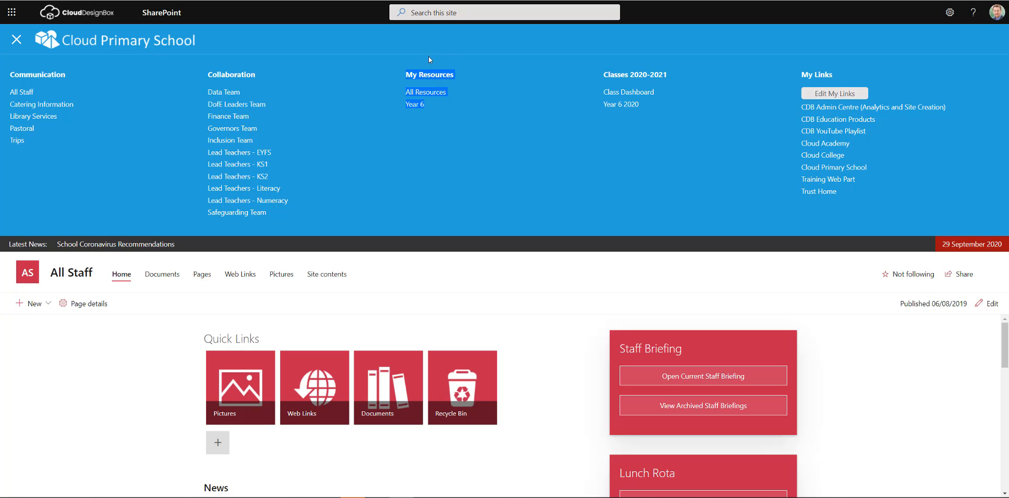
left_click(450, 121)
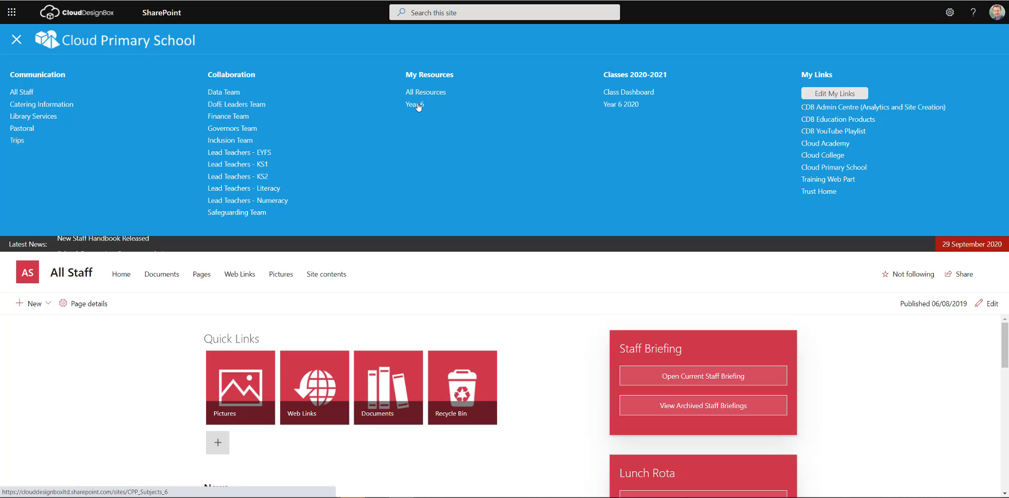
left_click(419, 105)
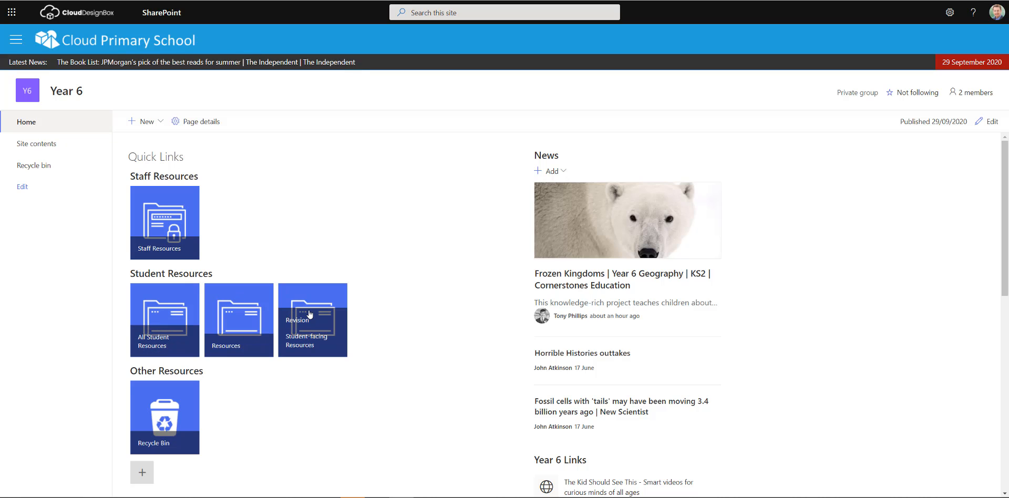
Open the Frozen Kingdoms folder inside the Year 6 student Resources folder
left_click(237, 318)
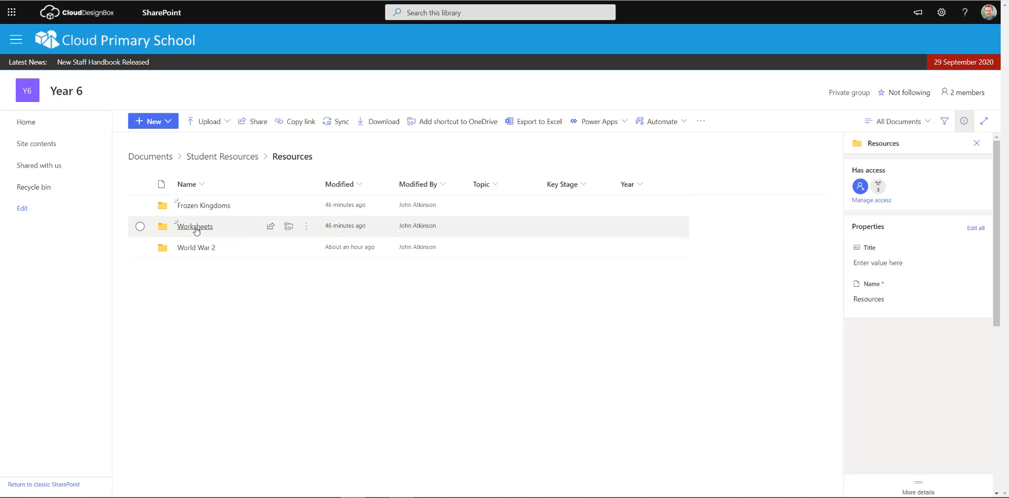
left_click(194, 208)
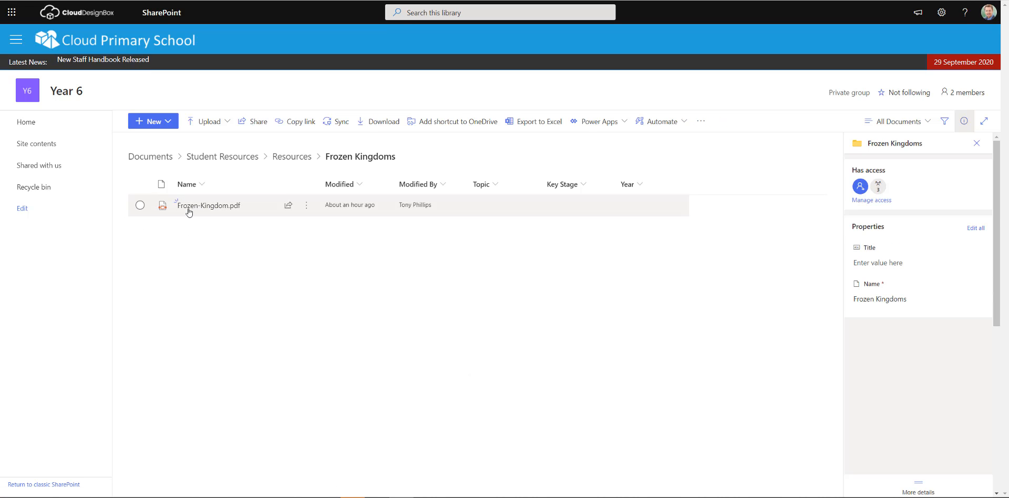
mouse_move(208, 208)
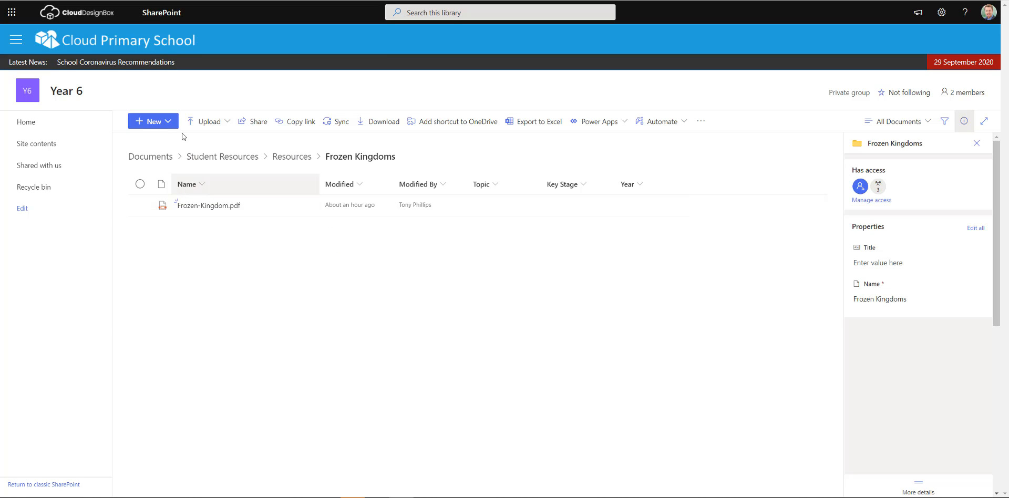
Examine the options for creating new items and uploading files or folders in the Frozen Kingdoms folder
left_click(168, 122)
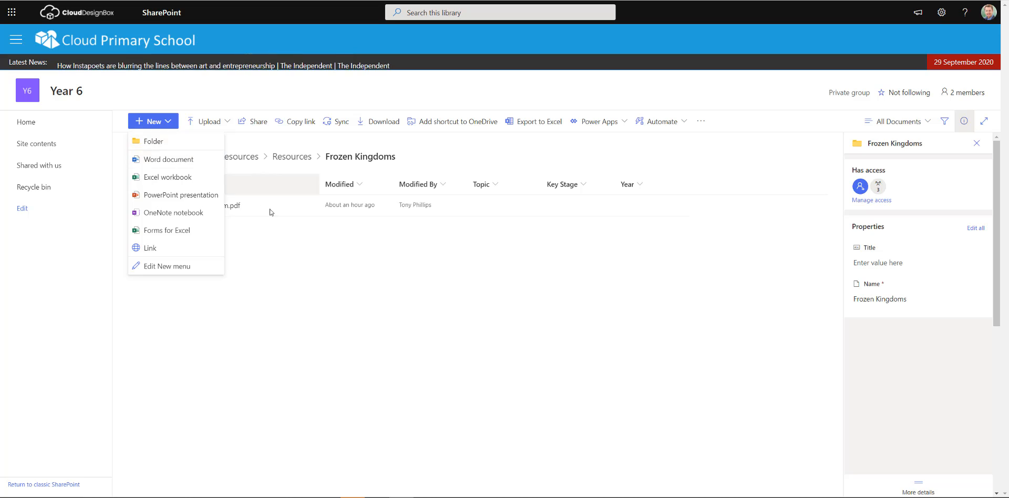
left_click(284, 263)
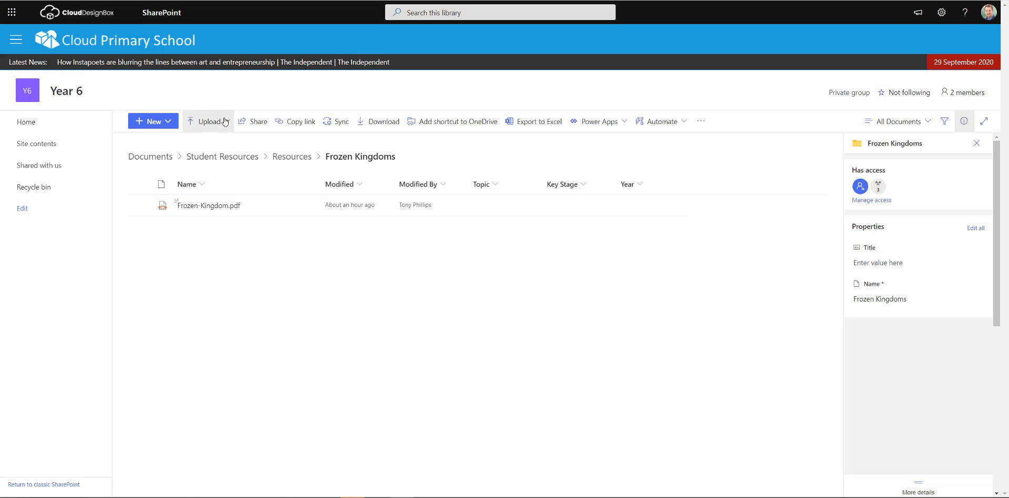
left_click(225, 121)
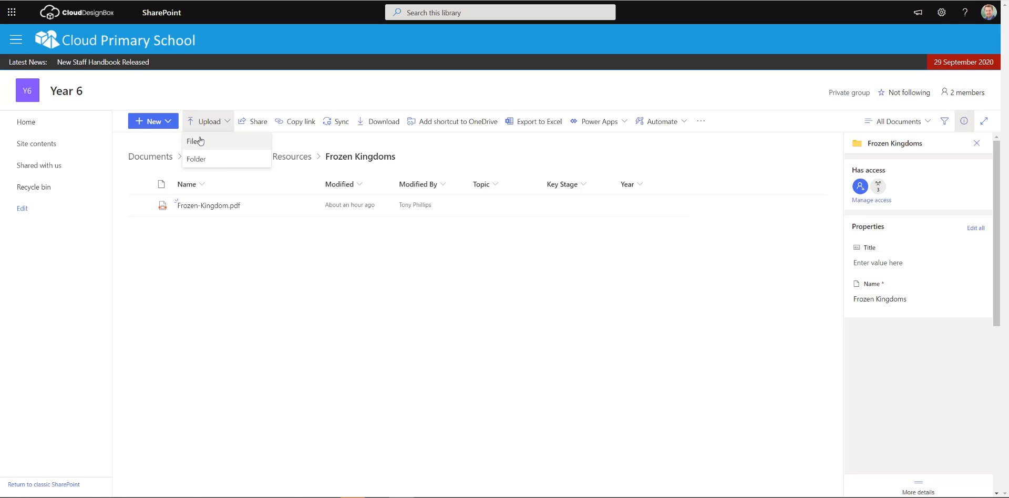
left_click(216, 235)
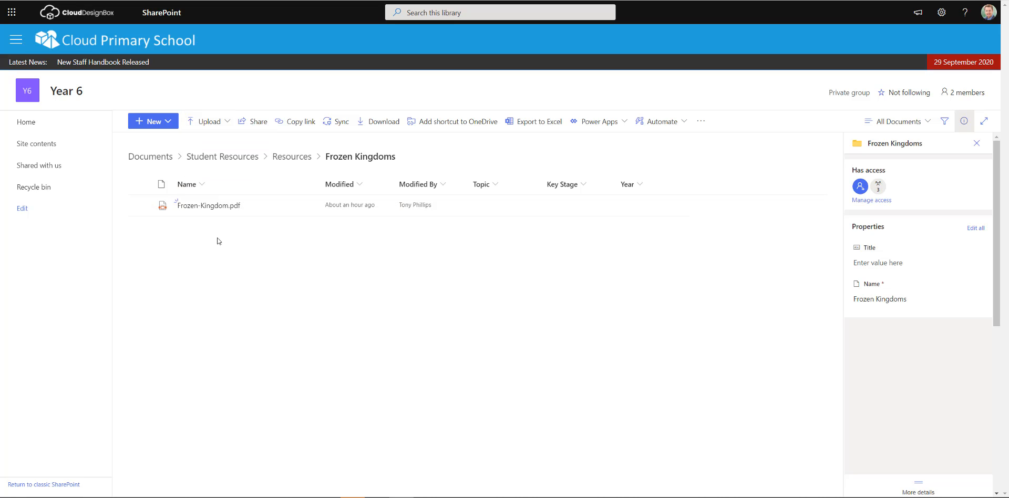
View the version history of Frozen-Kingdom.pdf, close it and clear the file selection
left_click(139, 205)
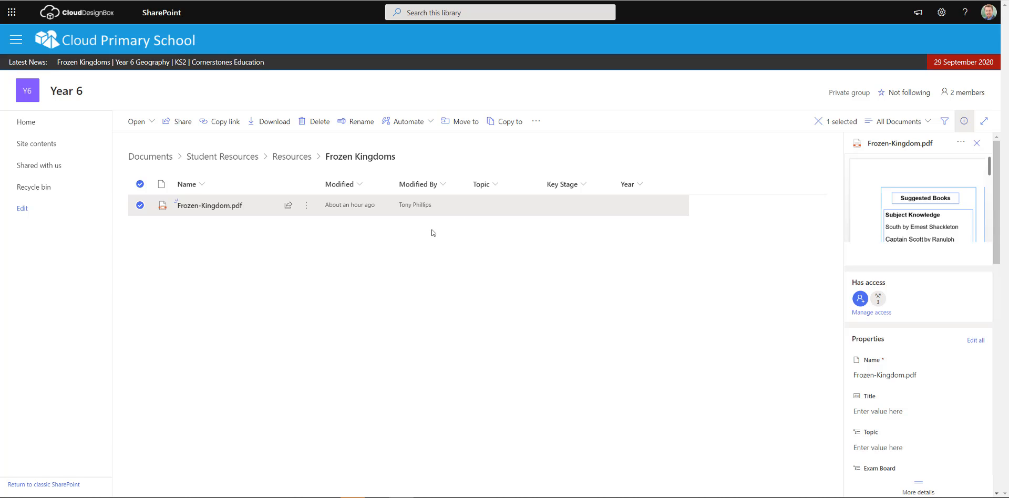
left_click(305, 254)
left_click(135, 209)
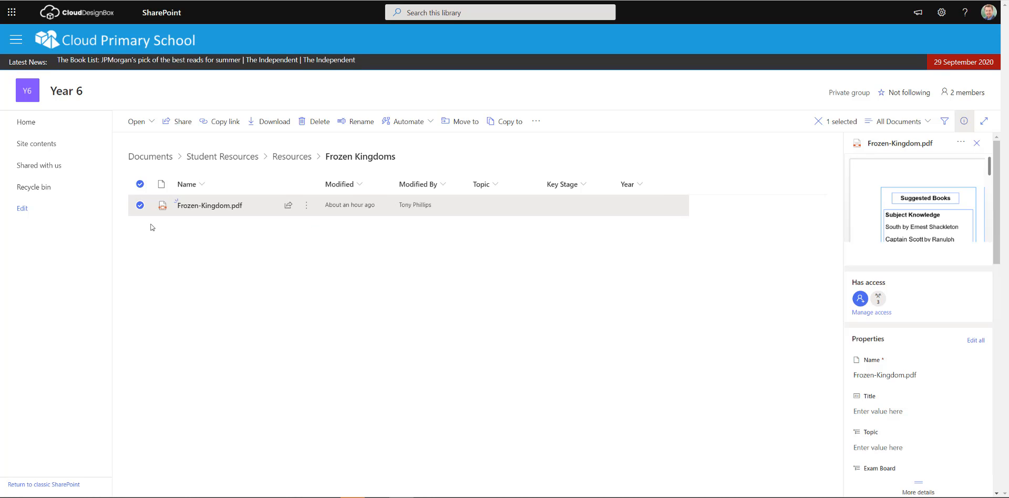
left_click(306, 208)
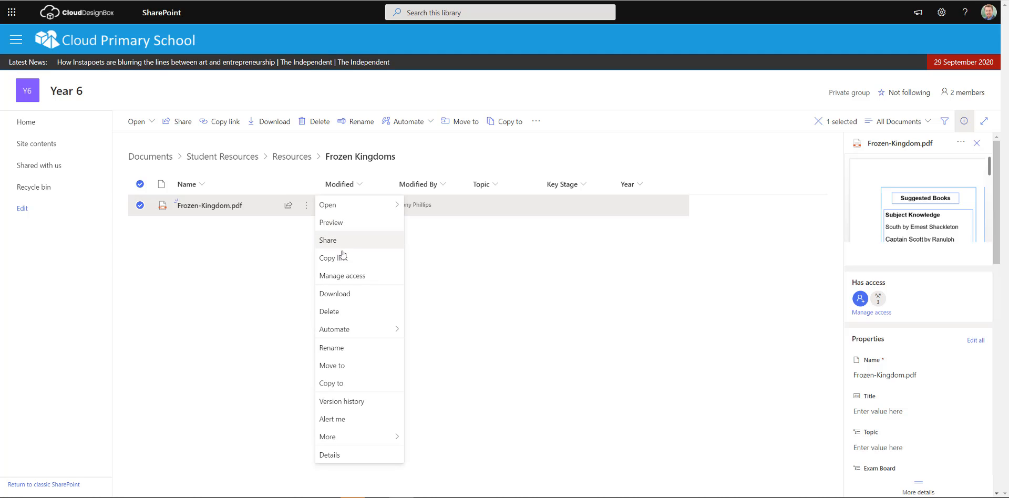
left_click(359, 405)
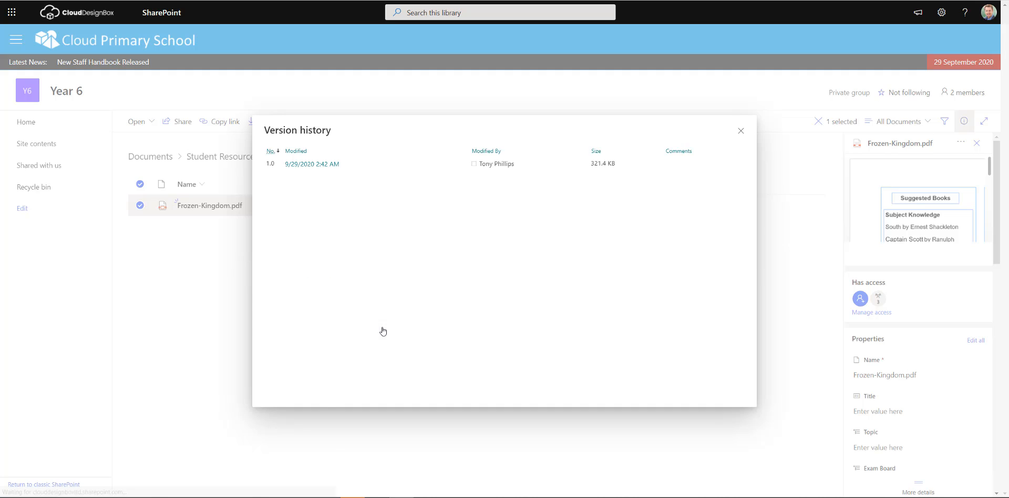
left_click(741, 130)
left_click(132, 214)
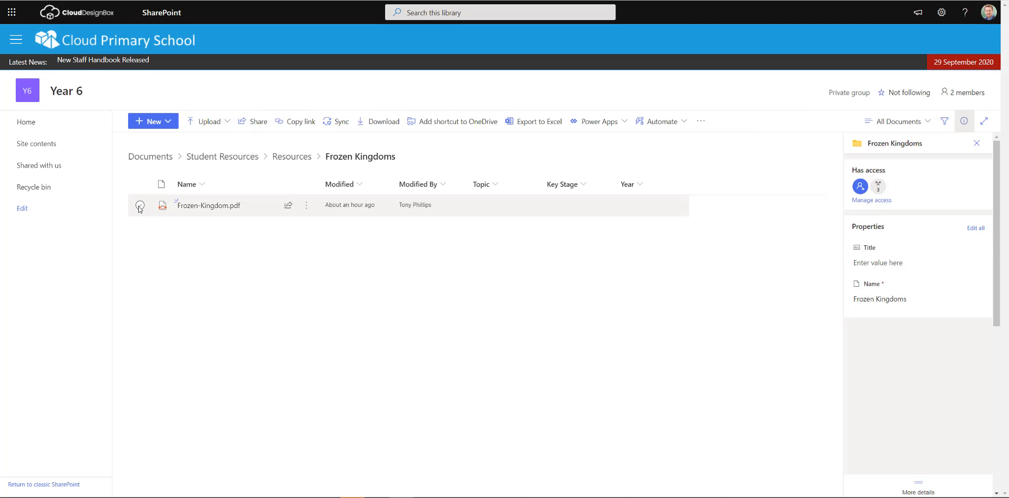
Delete Frozen-Kingdom.pdf from the Frozen Kingdoms folder and confirm the deletion
left_click(139, 206)
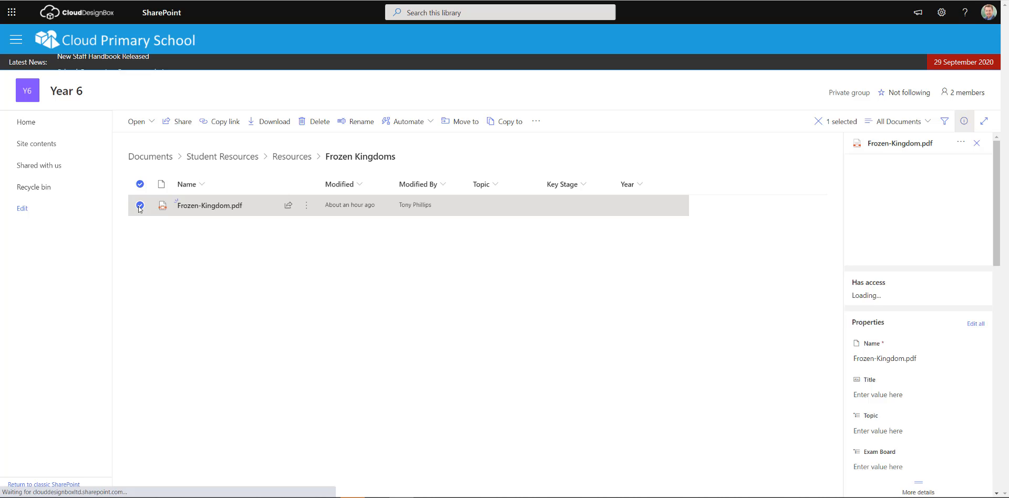
left_click(320, 123)
left_click(517, 274)
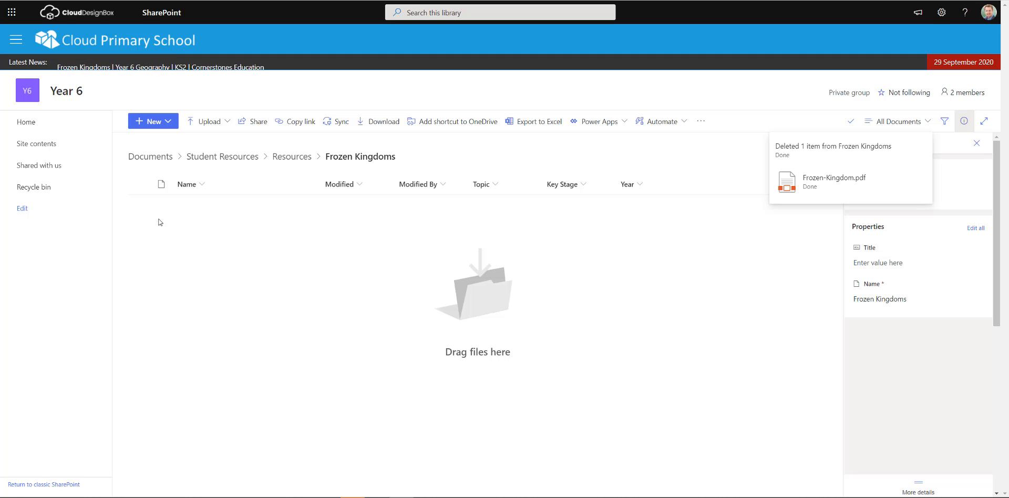
Restore Frozen-Kingdom.pdf from the Year 6 site's recycle bin
left_click(42, 187)
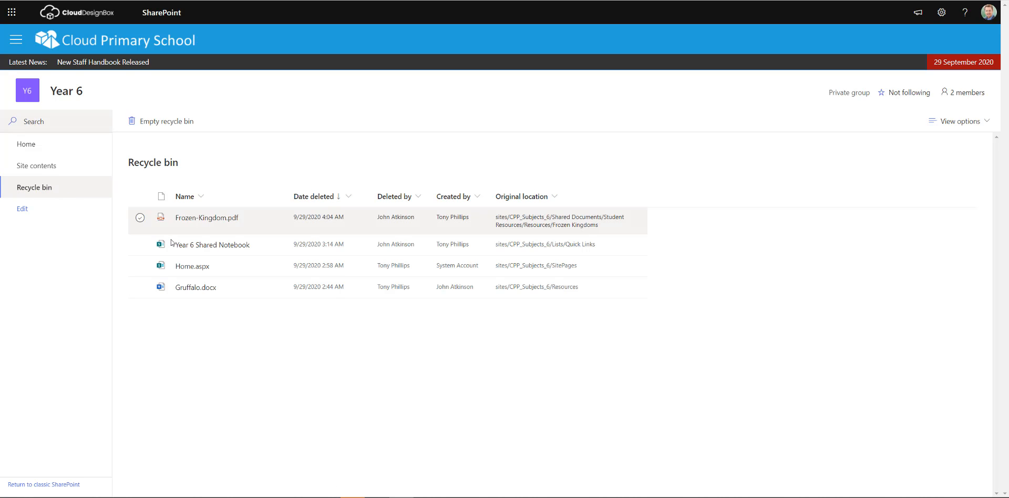
left_click(140, 218)
left_click(192, 122)
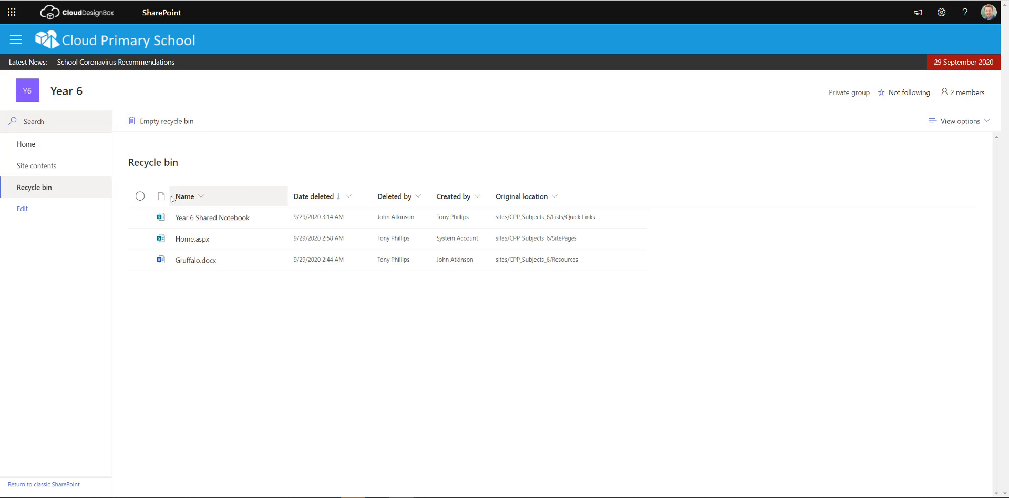
Return to the Year 6 home page, search the site for "froze" and dismiss the suggestions
left_click(59, 149)
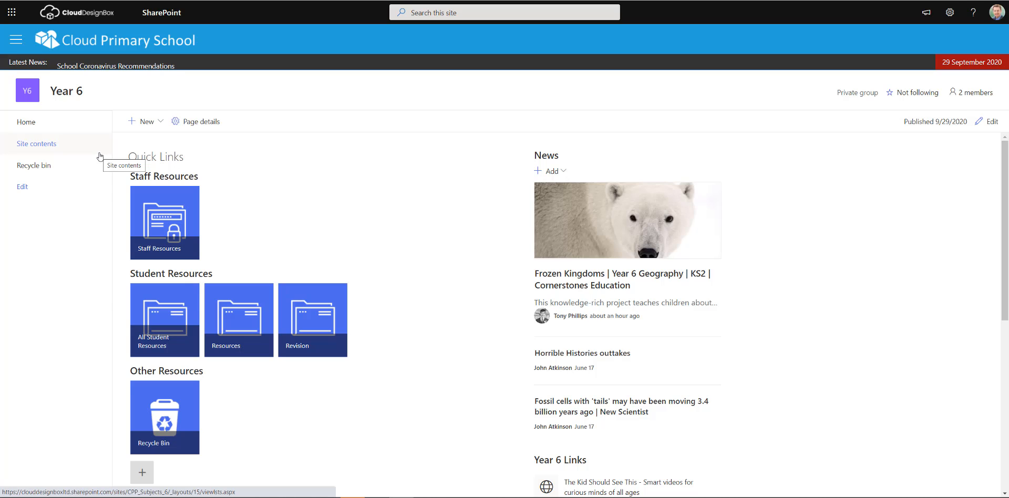
left_click(465, 12)
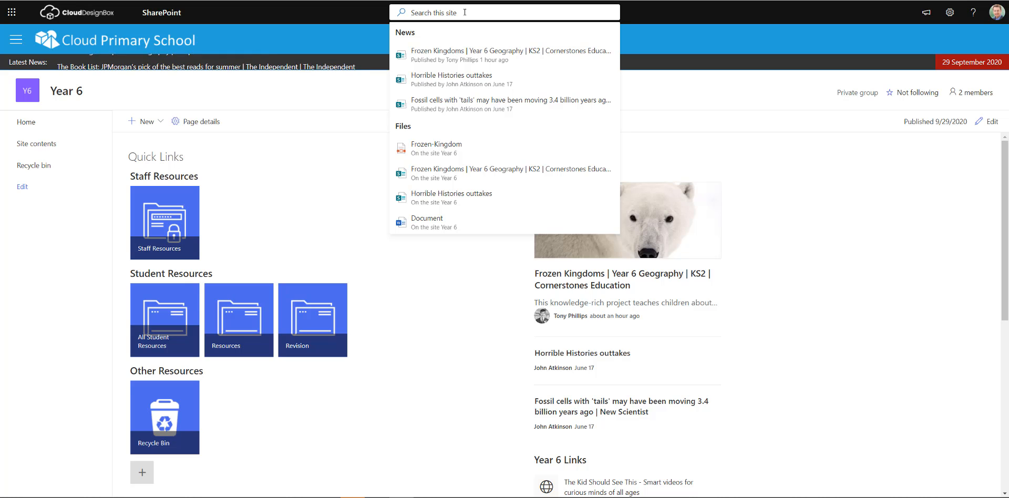
type("froze")
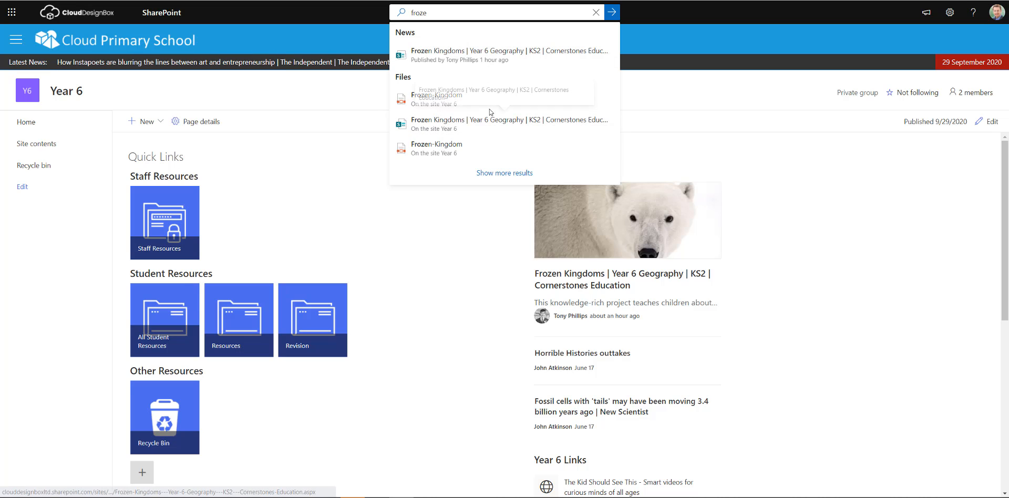
left_click(325, 199)
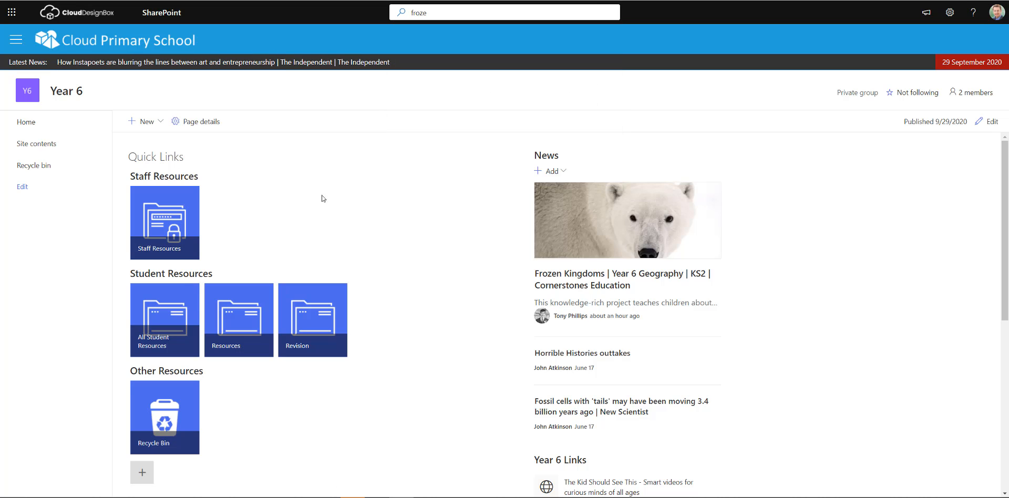
Open the Class Dashboard and display the students and teacher resources of the Year 6 2020 class
left_click(18, 40)
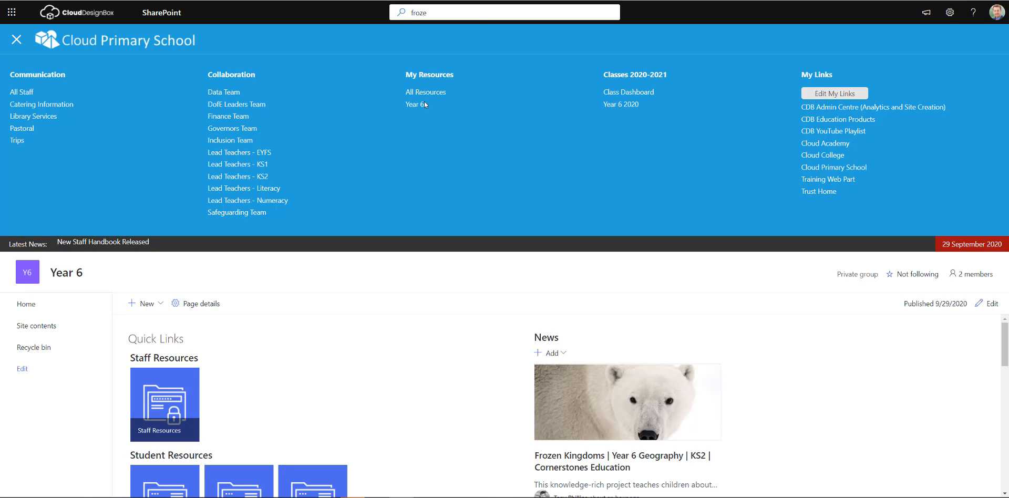
left_click(625, 94)
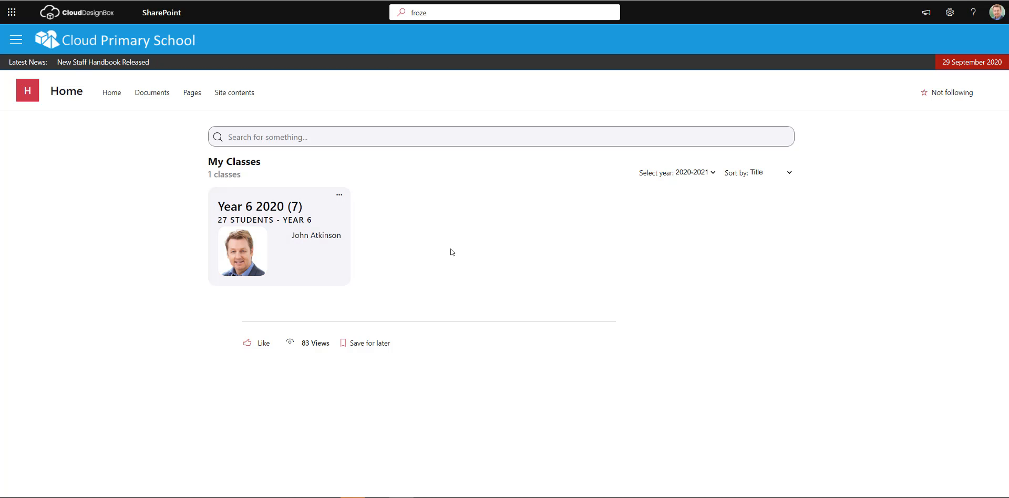
left_click(261, 220)
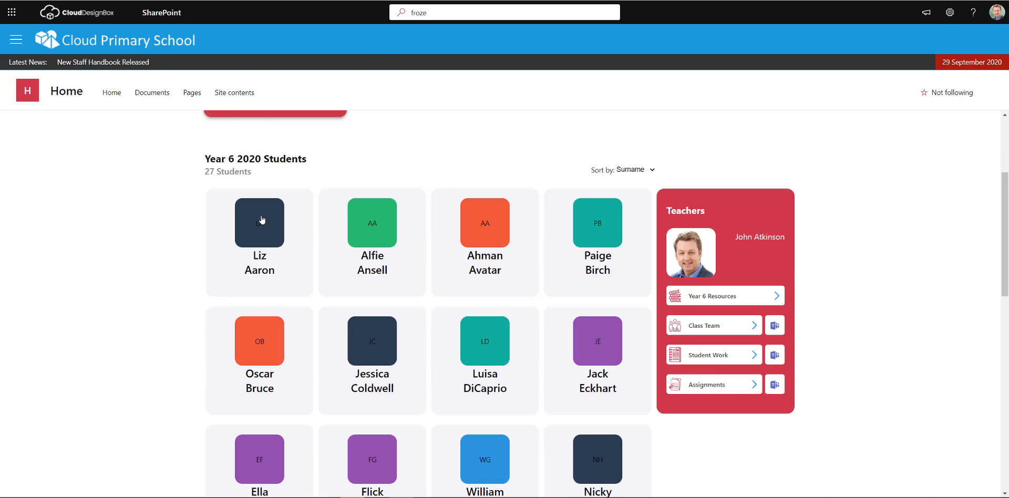
scroll(266, 216, "down", 2)
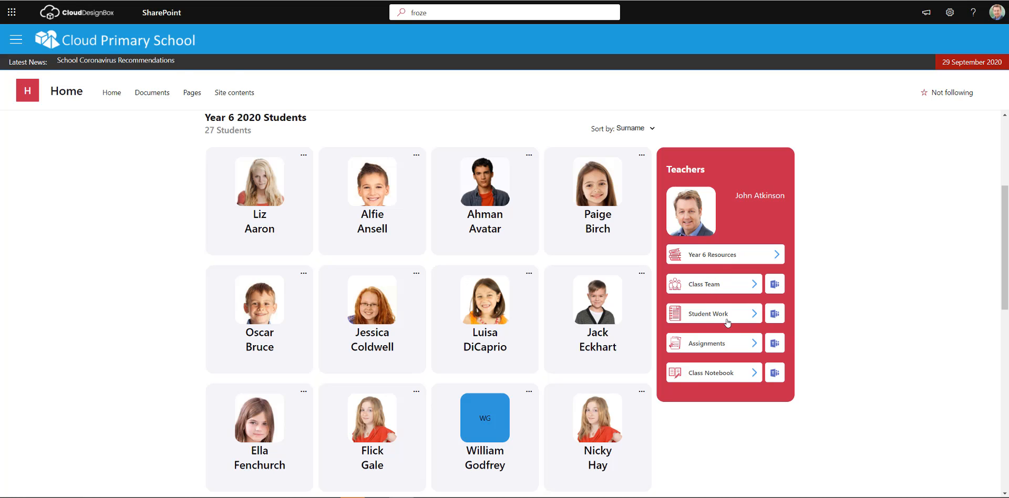
Open the class team in Microsoft Teams and post "What did you think of the book we read today?" in the General channel
left_click(720, 292)
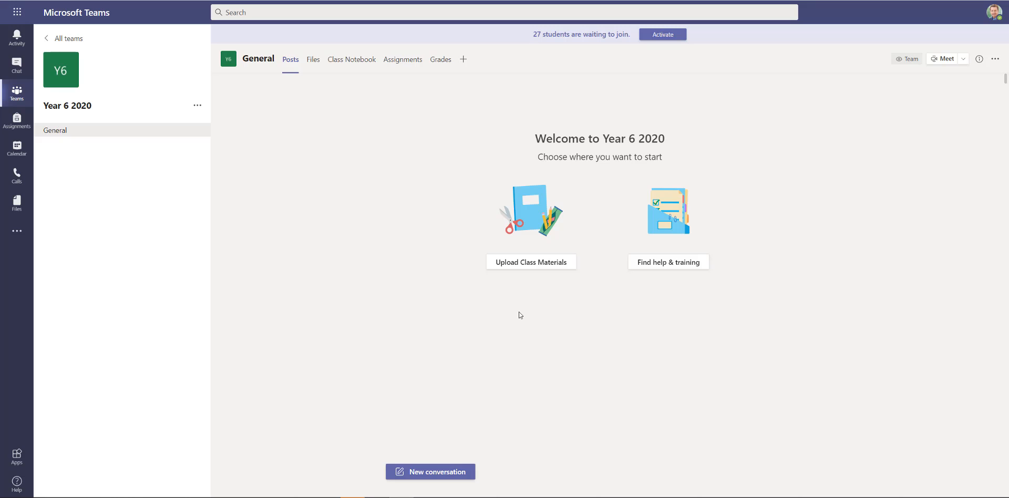
left_click(442, 477)
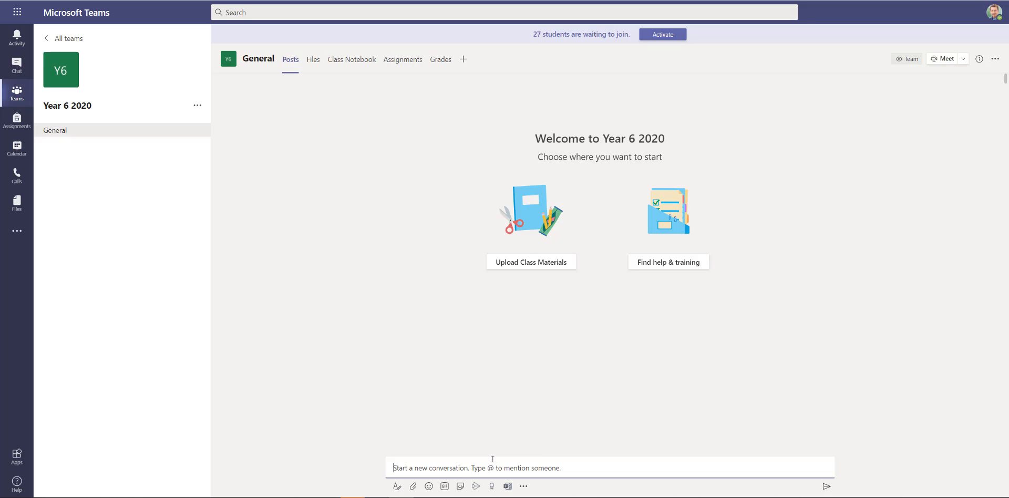
type("W")
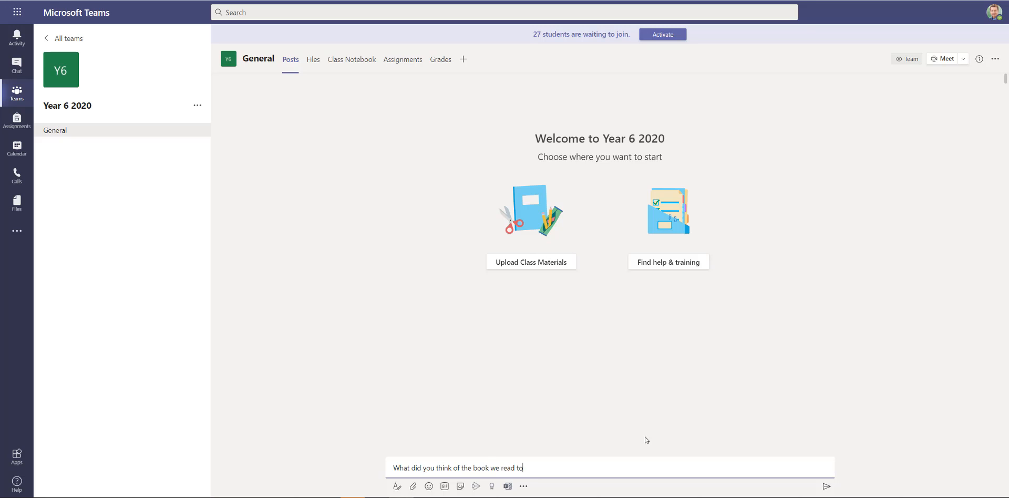
key("Return")
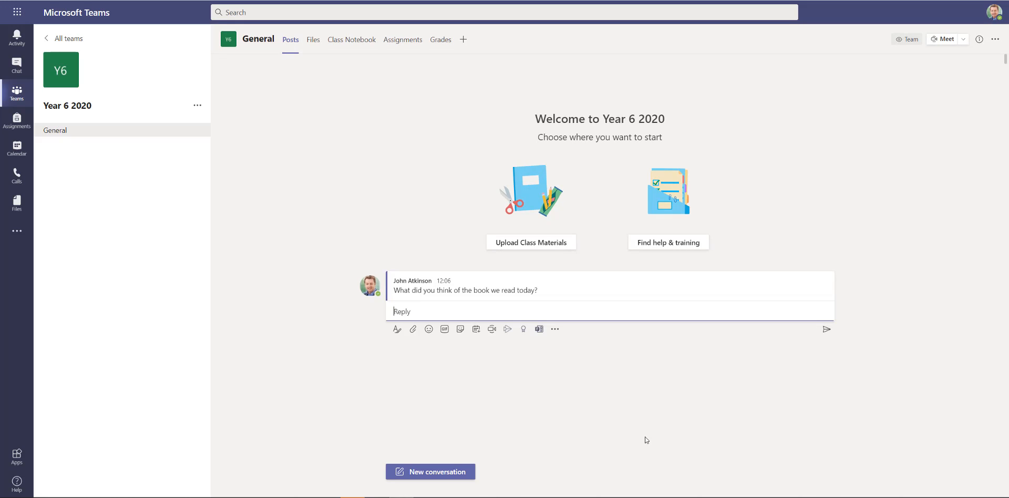
Post a new conversation in General that mentions the Year 6 2020 team with "Don't forget your homework tomorrow!"
mouse_move(484, 302)
left_click(452, 472)
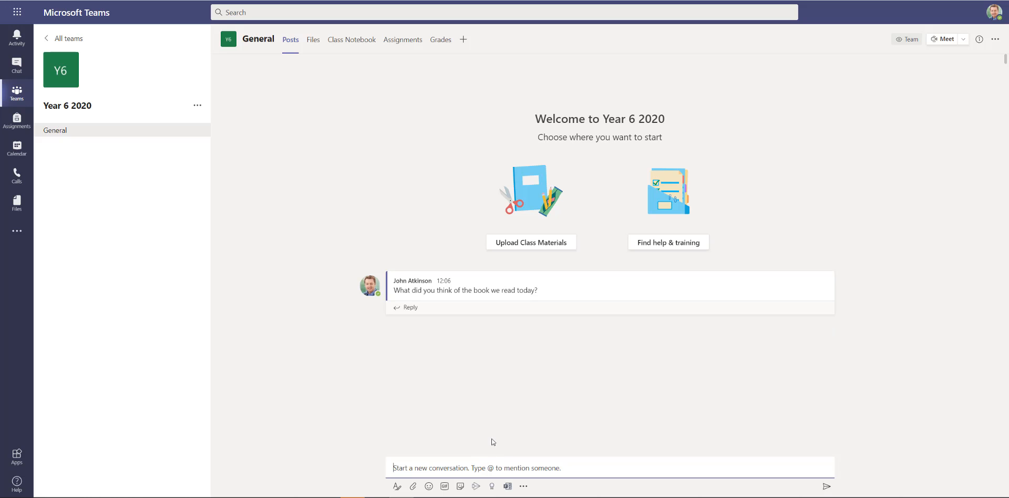
type("@ton")
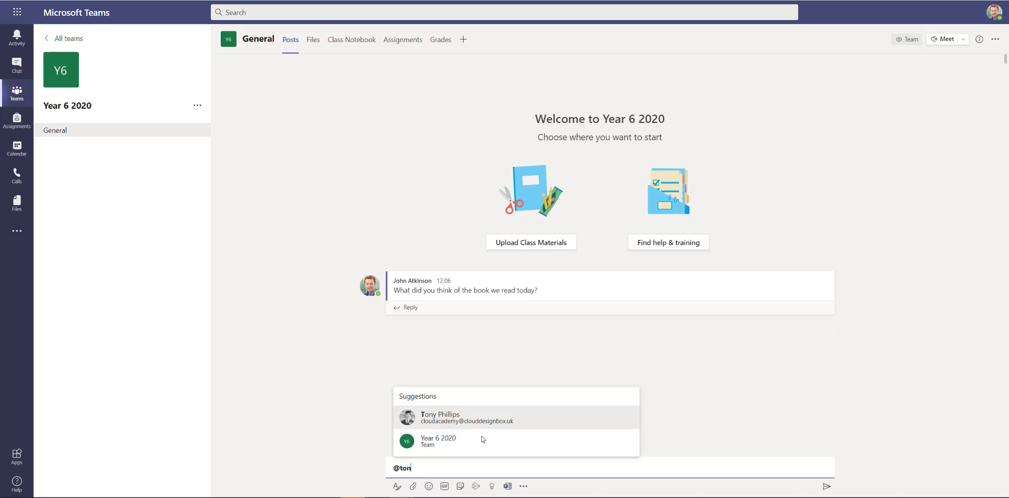
key("BackSpace")
key("BackSpace")
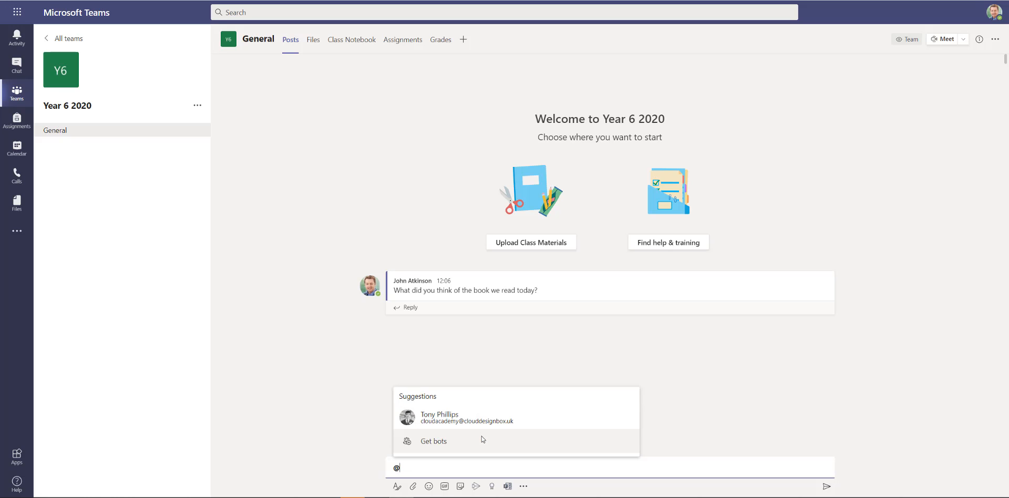
type("Year")
key("Return")
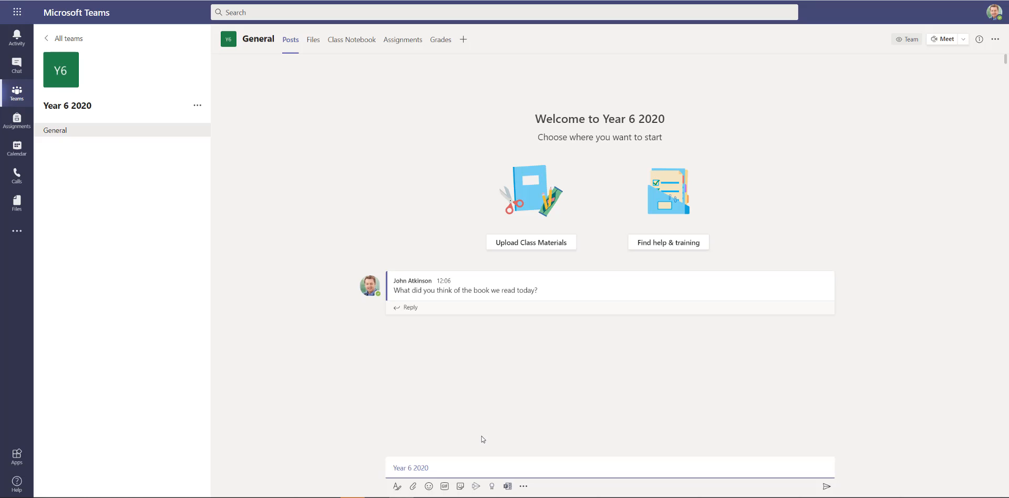
type("Don't forget your homework tomorrow!")
key("Return")
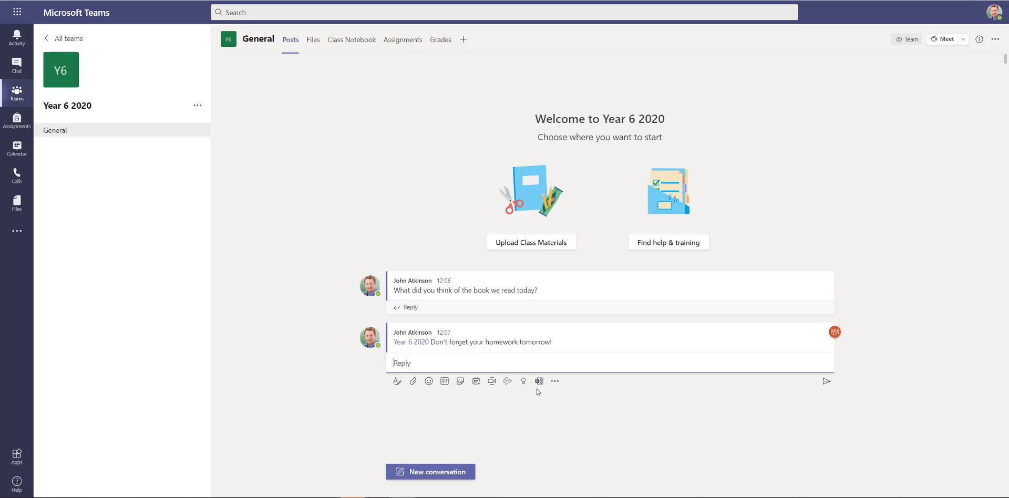
Examine the message options for a new conversation and the channel's options for starting or scheduling a meeting
left_click(467, 472)
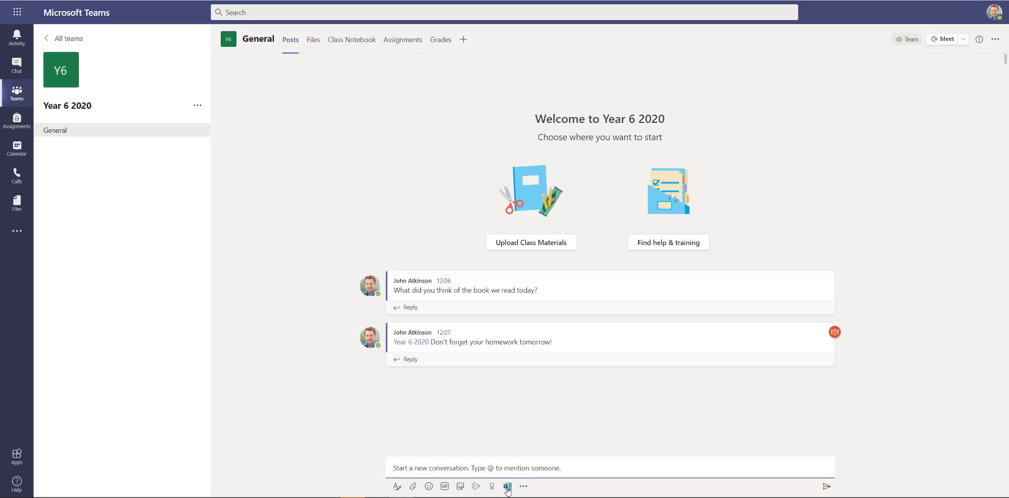
left_click(778, 236)
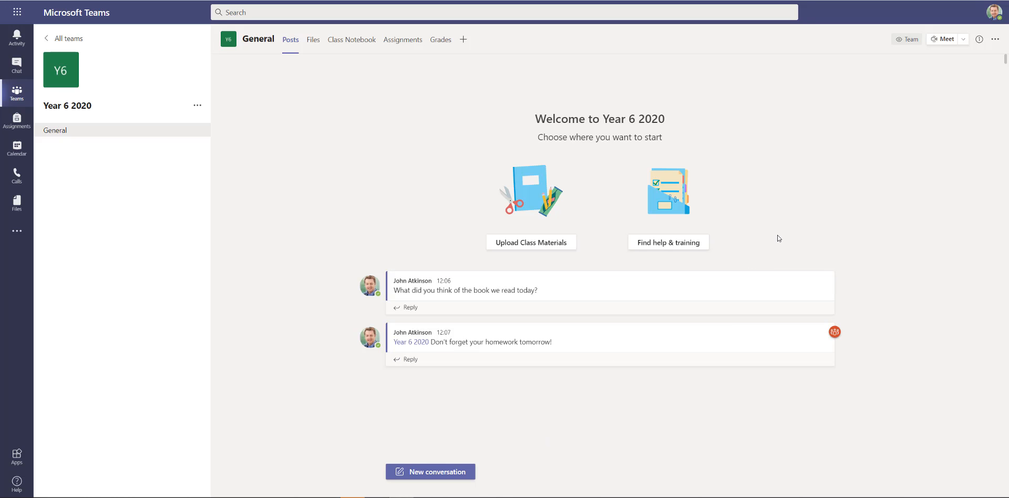
left_click(965, 42)
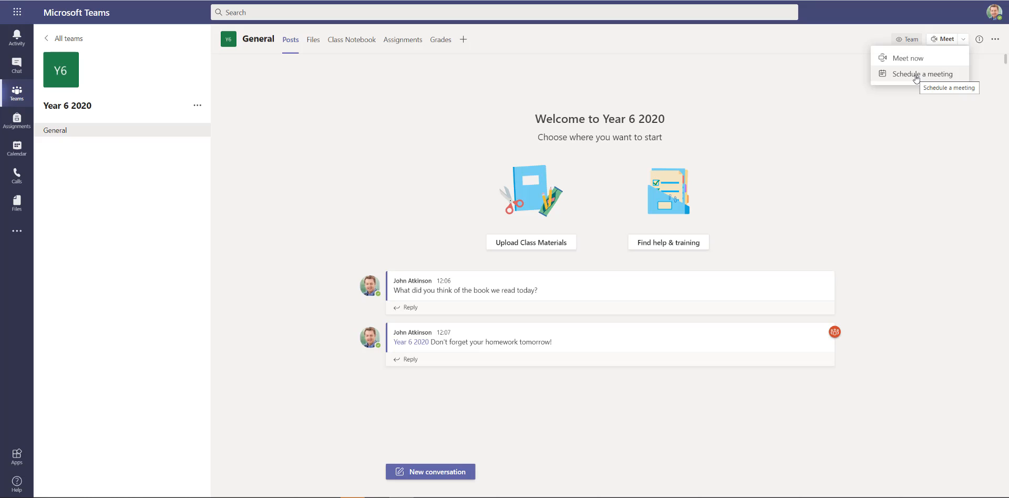
left_click(911, 154)
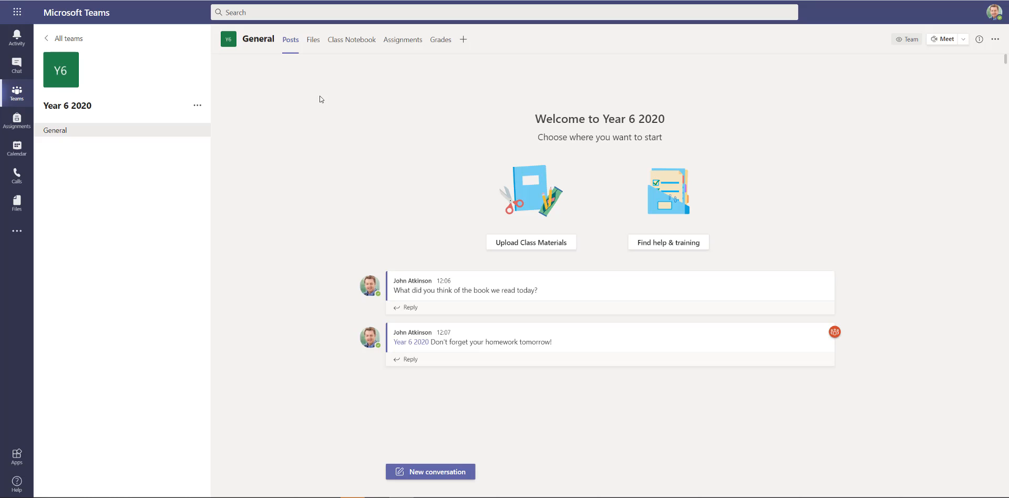
Open the Student work folder in the General channel's files and look through the individual student folders
left_click(314, 44)
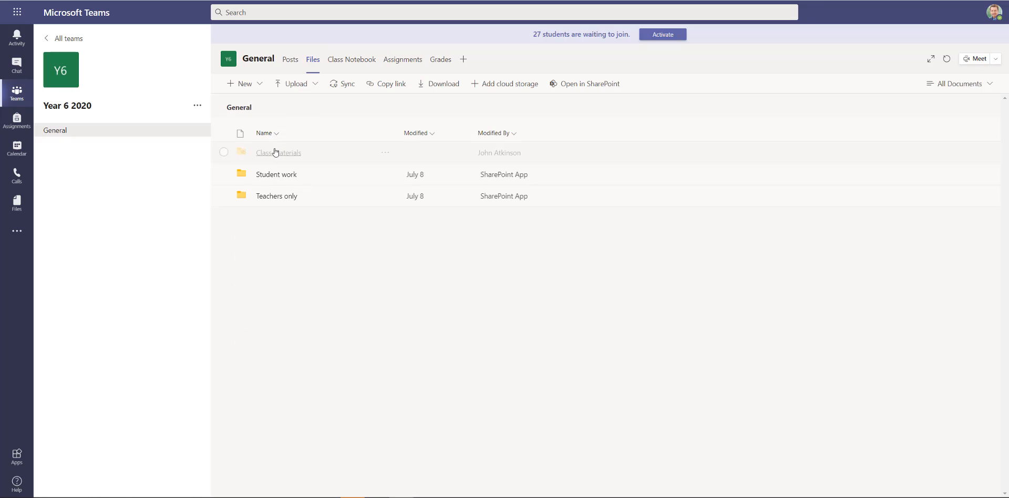
left_click(275, 175)
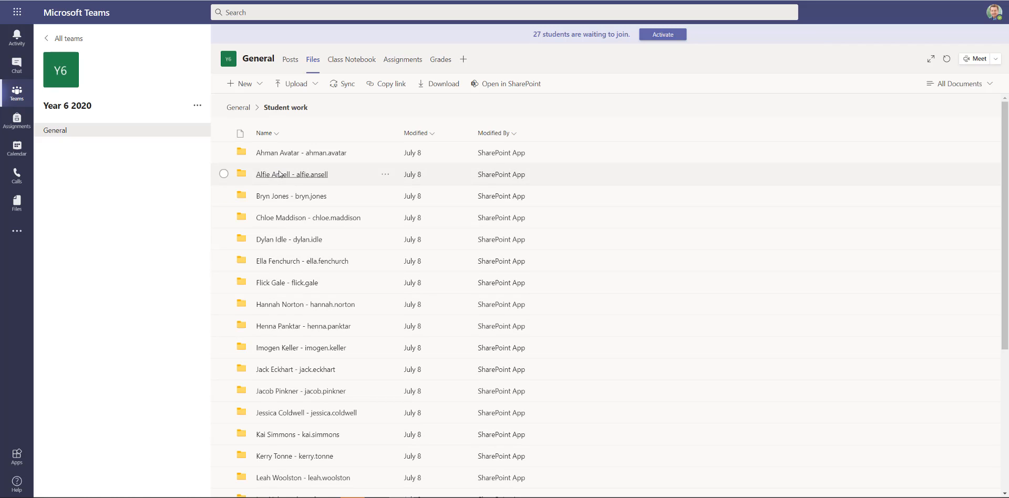
scroll(279, 178, "down", 4)
scroll(298, 192, "down", 1)
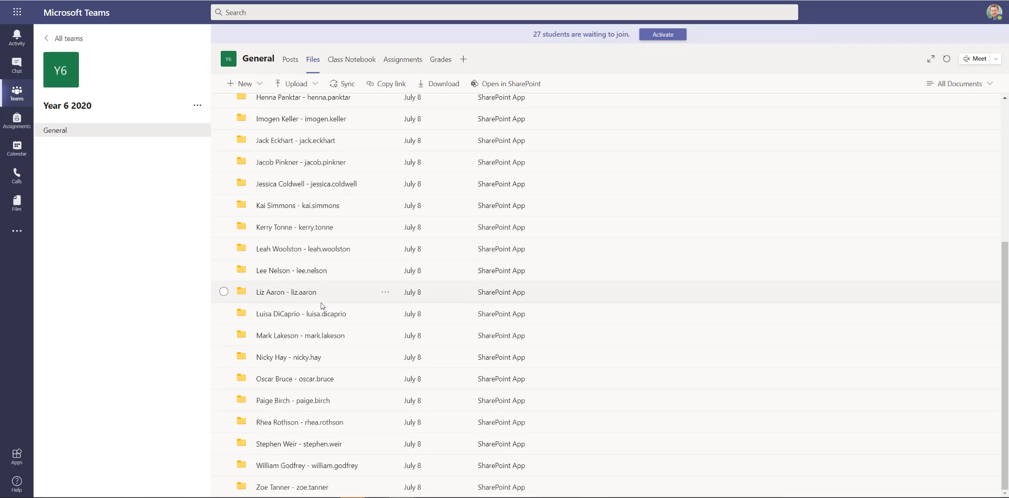
scroll(284, 342, "up", 5)
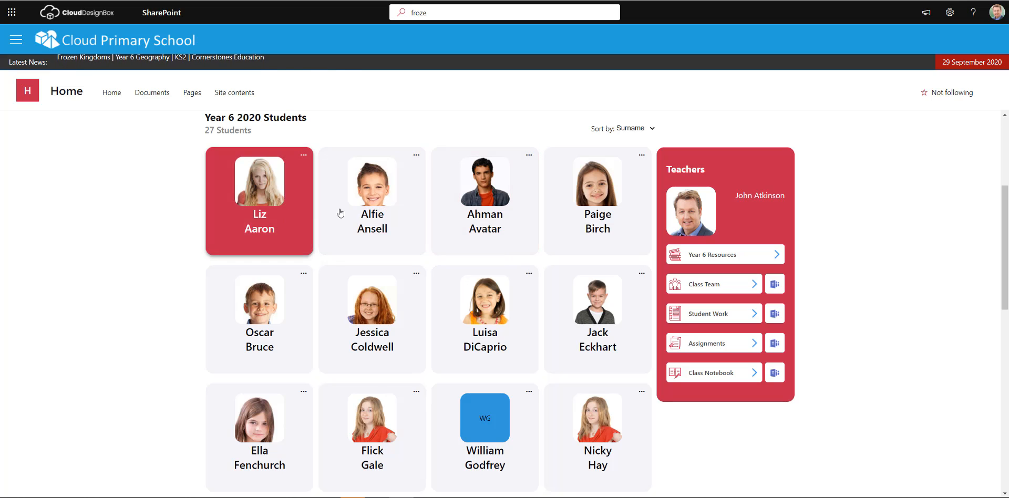
From the class dashboard, open the chosen student's work folder in Teams and examine the options for creating new files
scroll(352, 174, "down", 8)
scroll(348, 213, "down", 4)
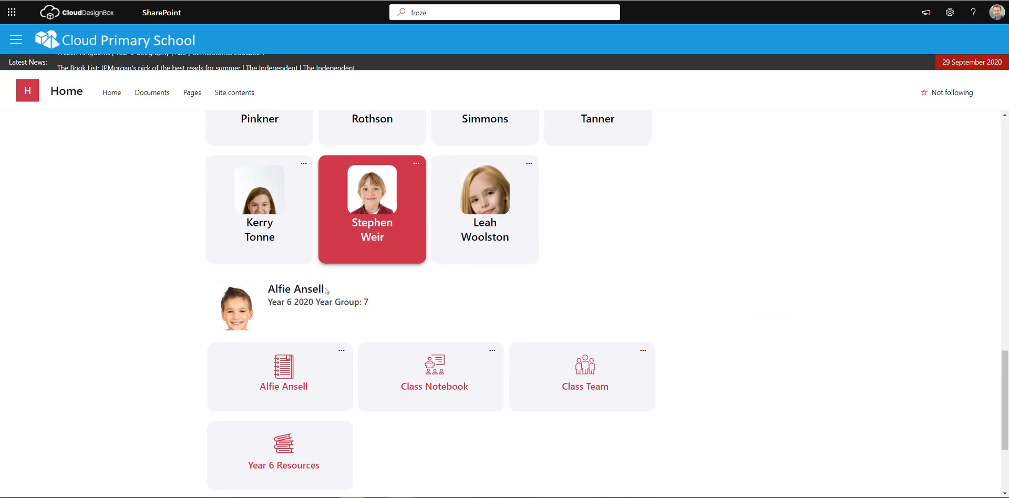
left_click(297, 383)
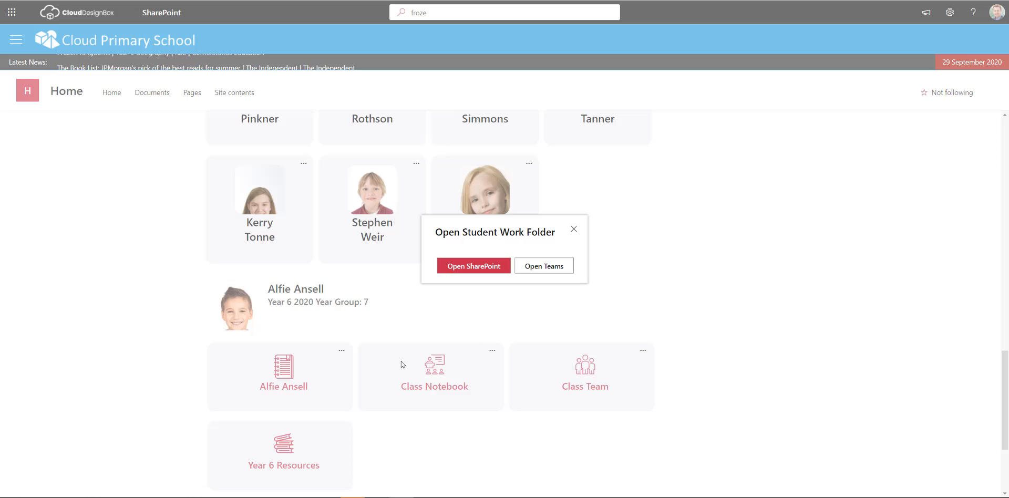
left_click(538, 268)
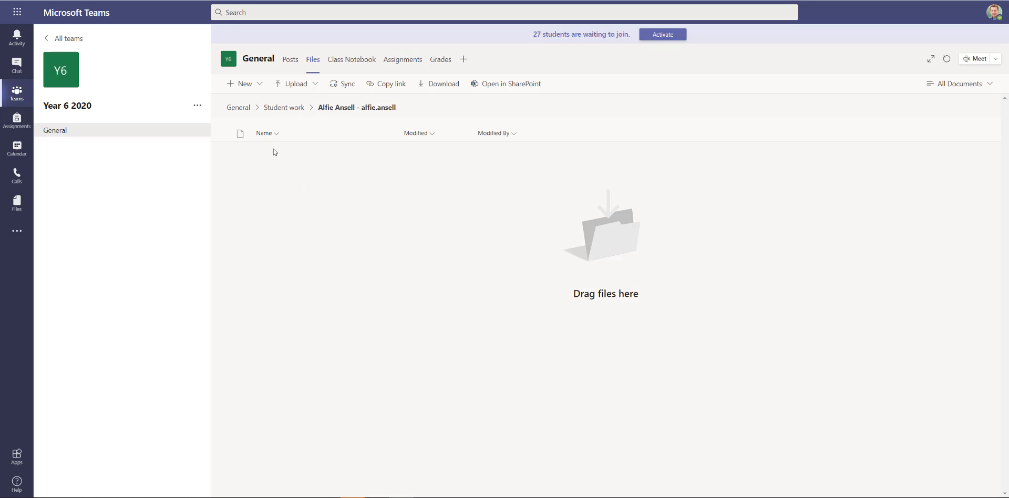
left_click(258, 83)
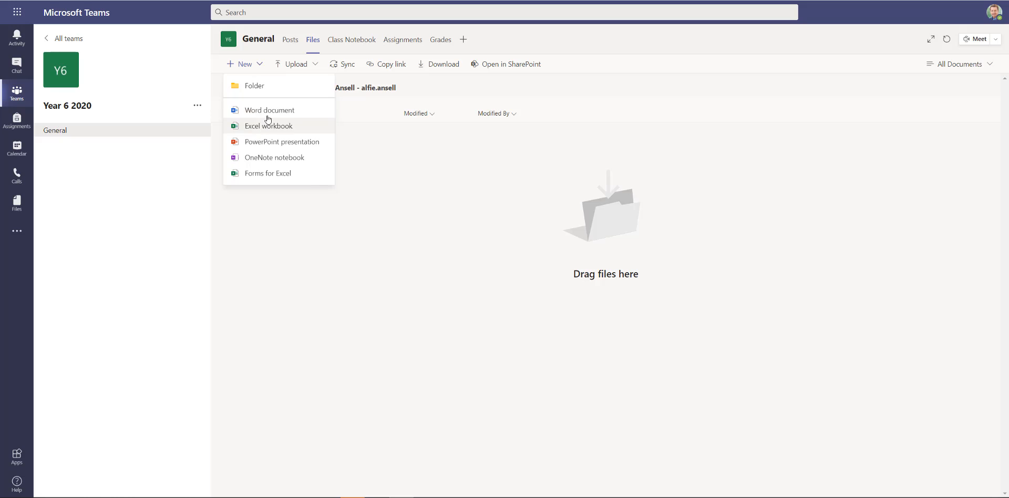
left_click(519, 175)
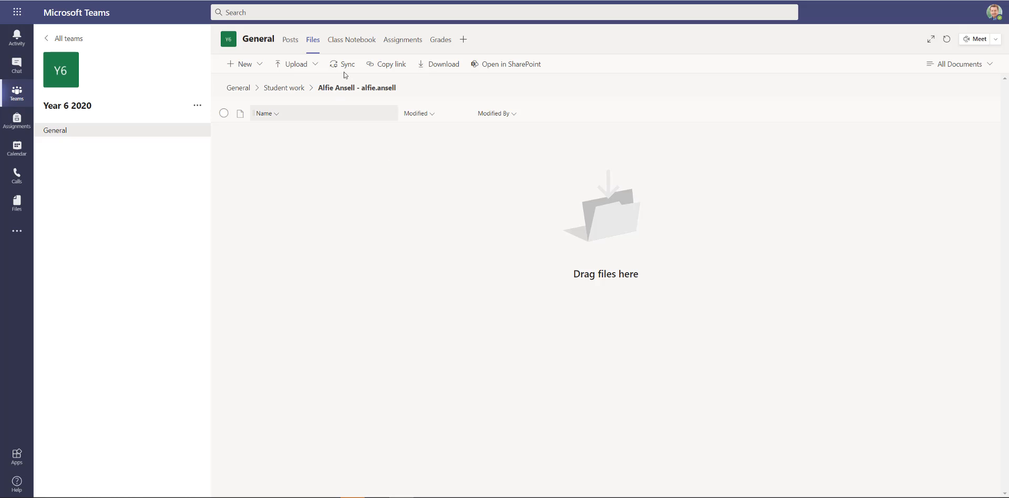
View the Class Notebook in the General channel, and open it in OneNote from the student's resources on the class dashboard
left_click(340, 41)
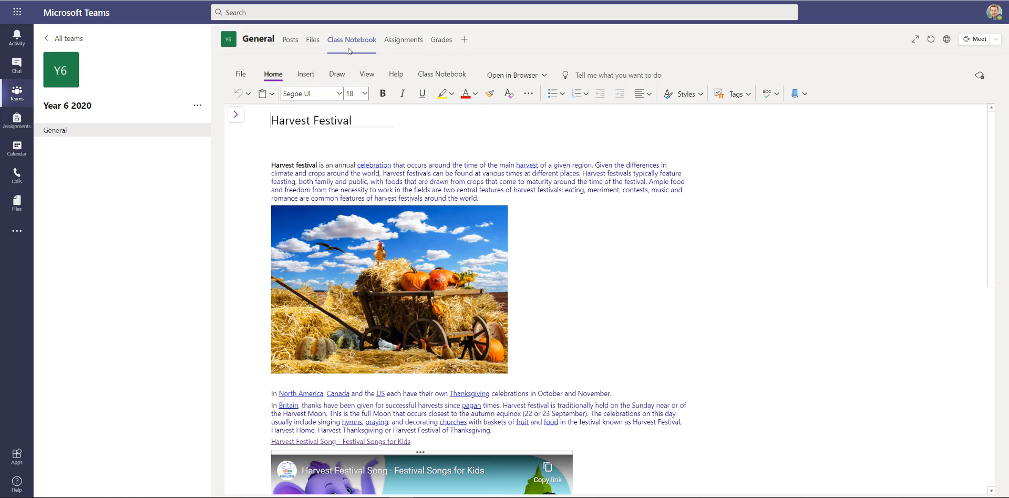
left_click(250, 125)
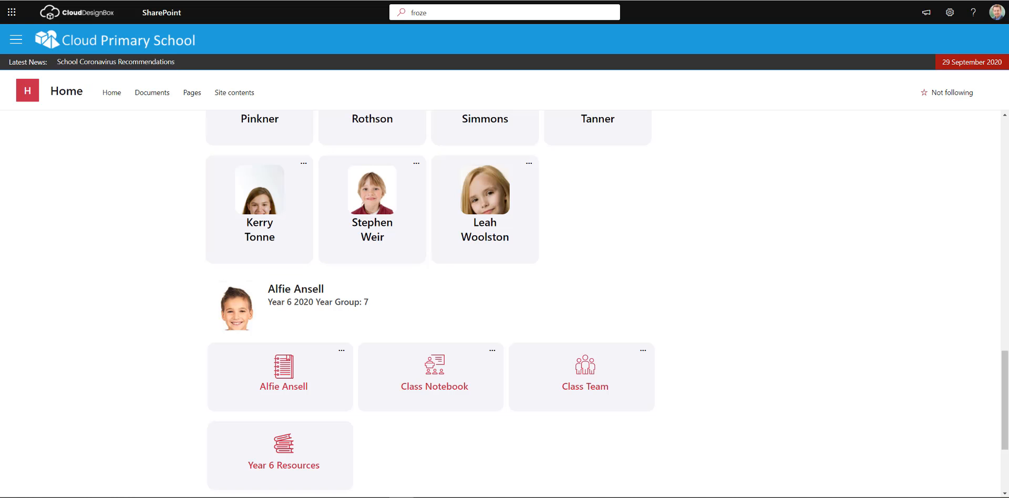
left_click(436, 379)
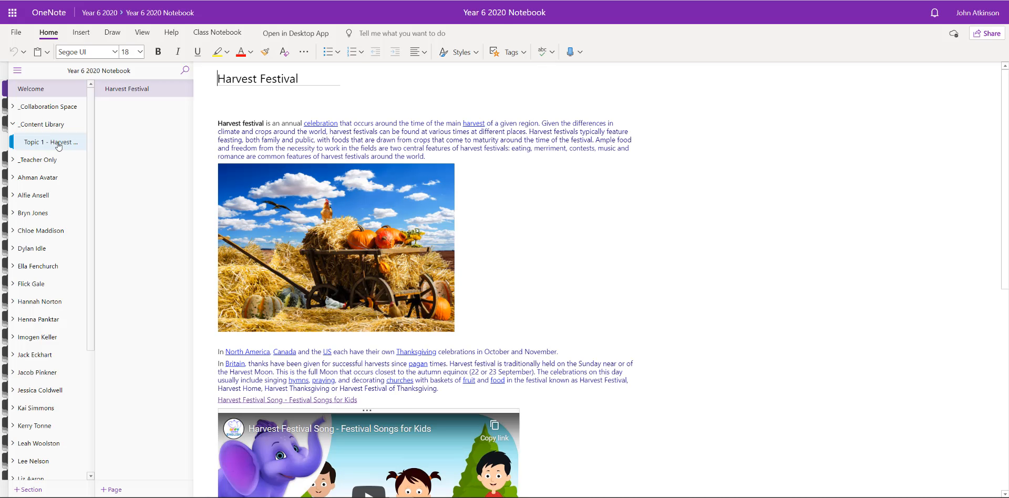
Add a page titled "Another page" with the text "Dsfdsf dsfdsf" to the Content Library's Topic 1 section, and show the insert options
left_click(54, 144)
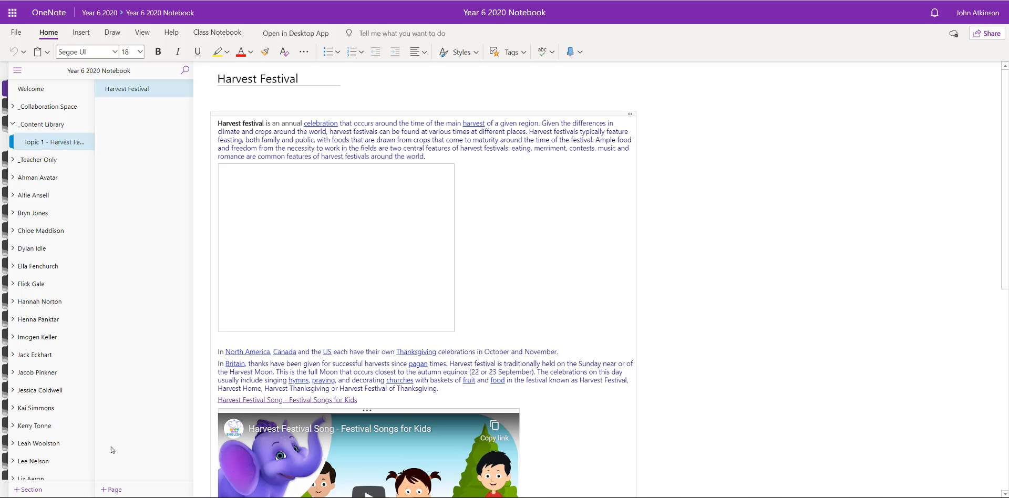
left_click(113, 490)
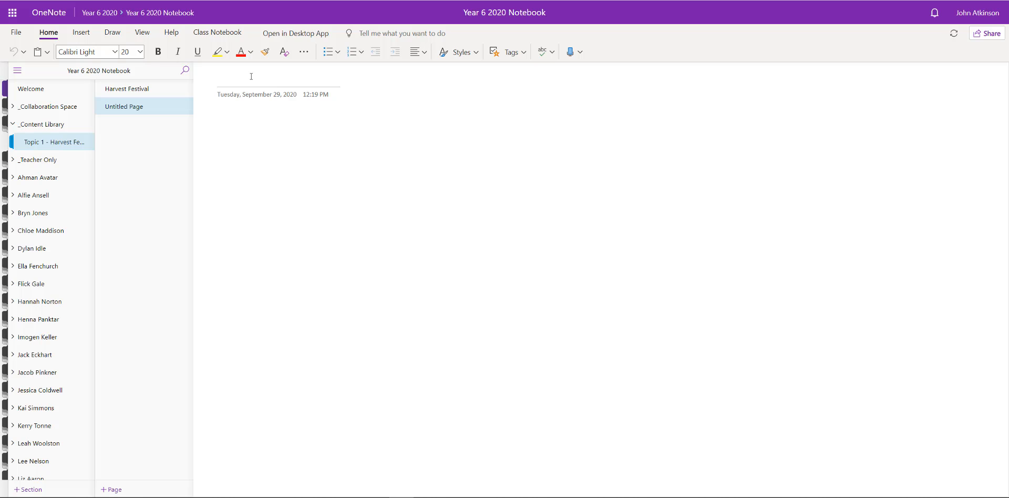
type("Another page")
key("Return")
type("Dsfdsf dsfdsf")
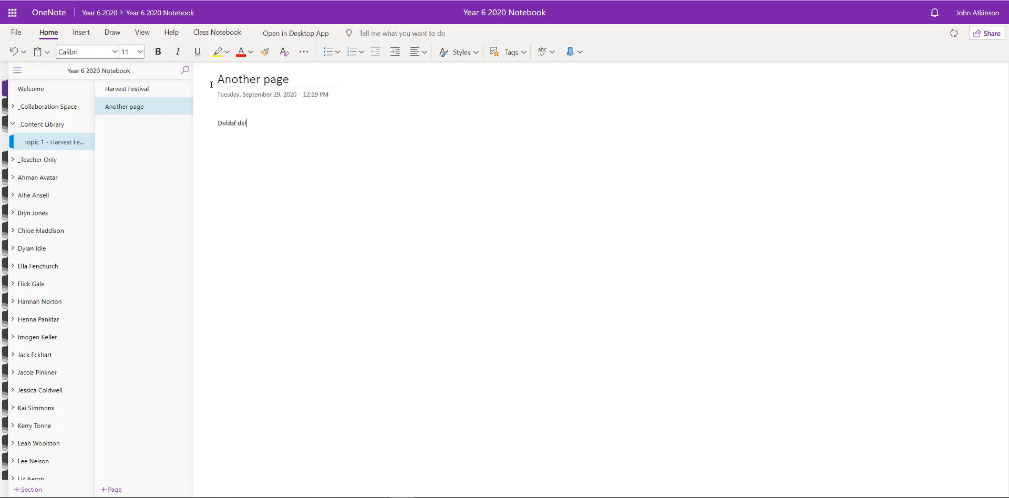
left_click(79, 33)
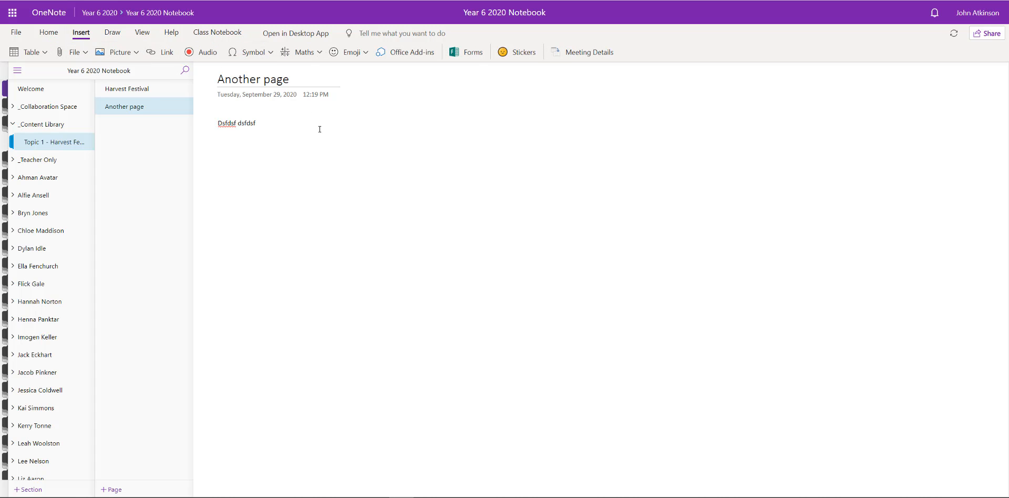
Look through the Harvest Festival page's text, pictures and video, and open the page in Immersive Reader
left_click(152, 93)
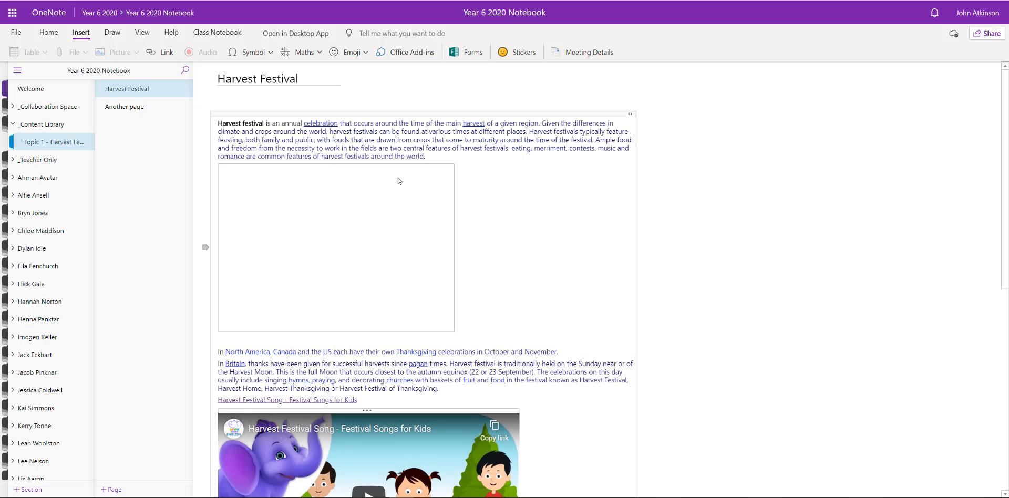
scroll(399, 236, "down", 4)
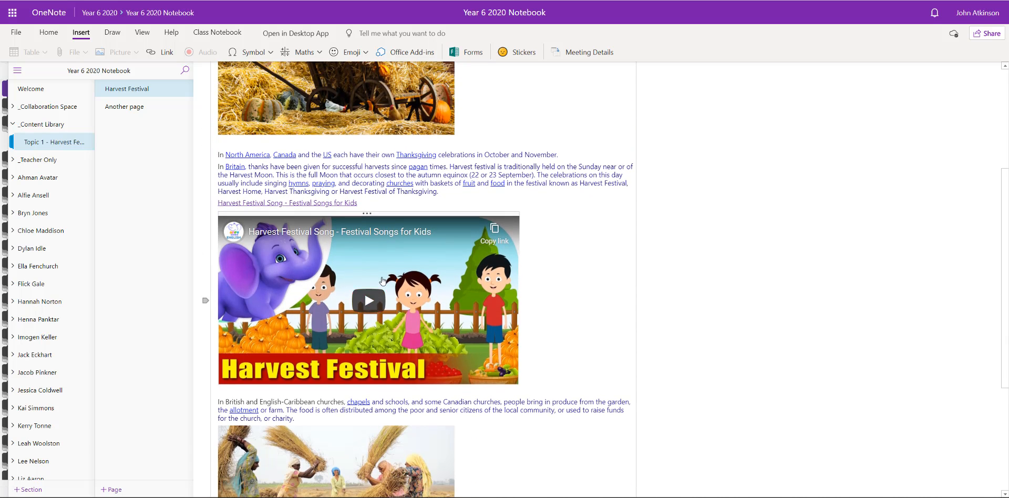
scroll(388, 303, "down", 3)
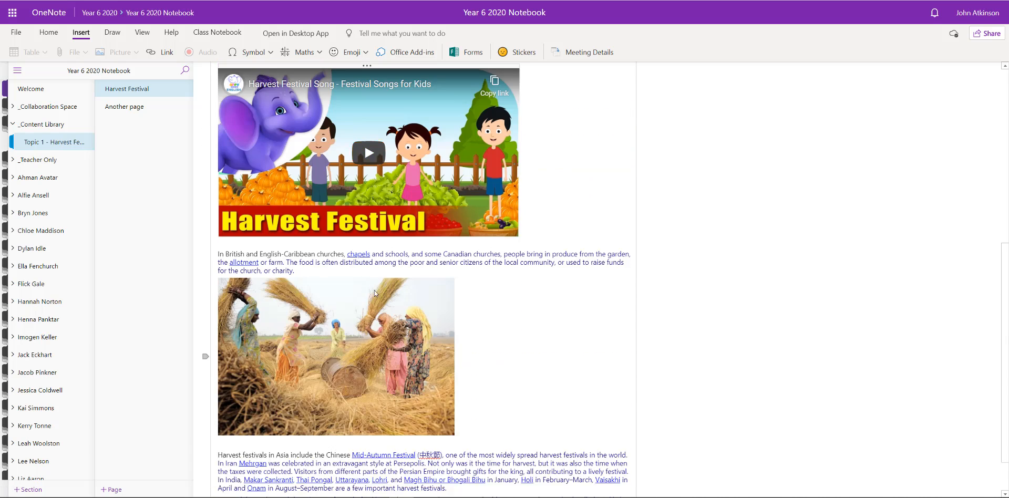
scroll(342, 200, "up", 8)
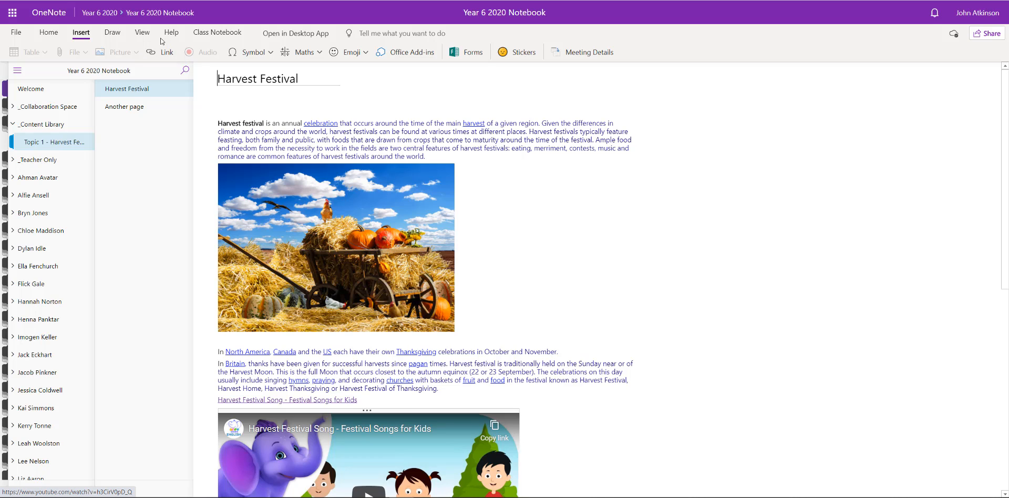
left_click(142, 33)
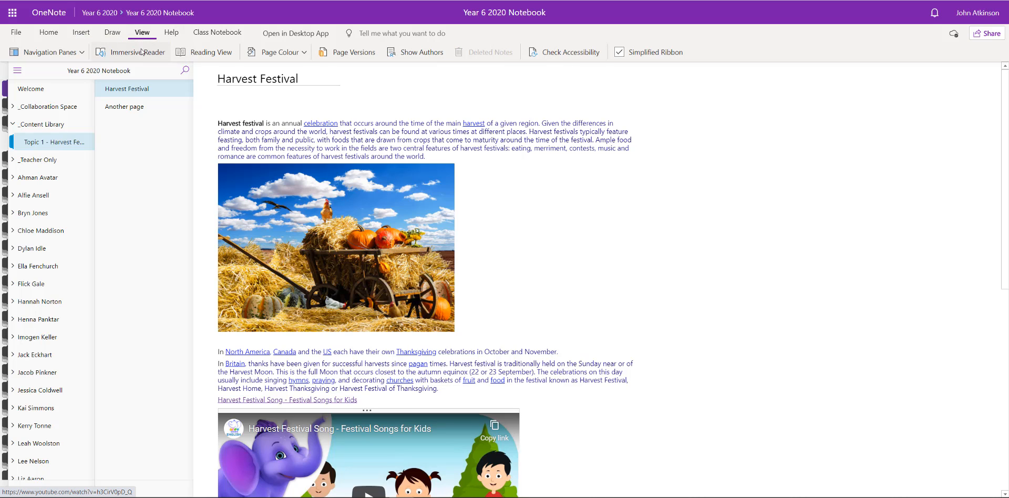
left_click(136, 53)
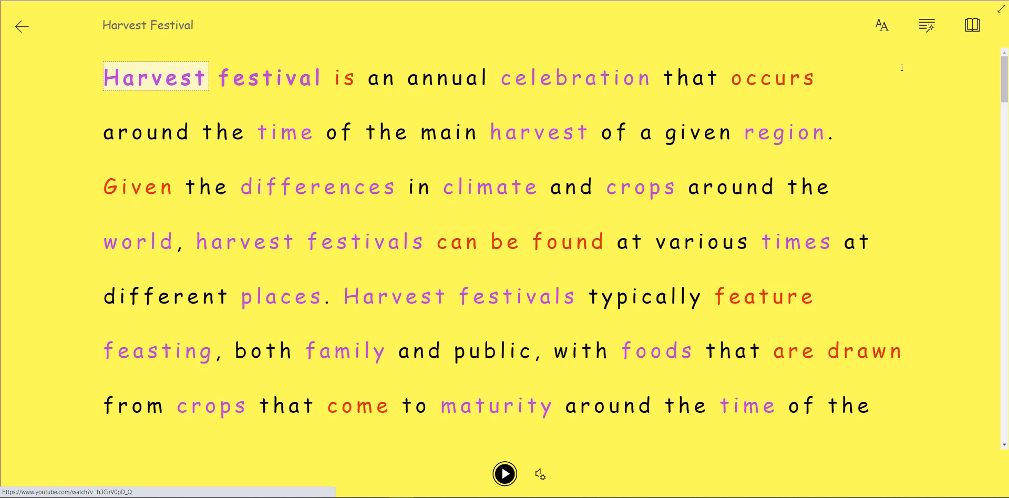
Try the white and yellow reading themes, and set the Immersive Reader theme to green
left_click(882, 24)
left_click(885, 269)
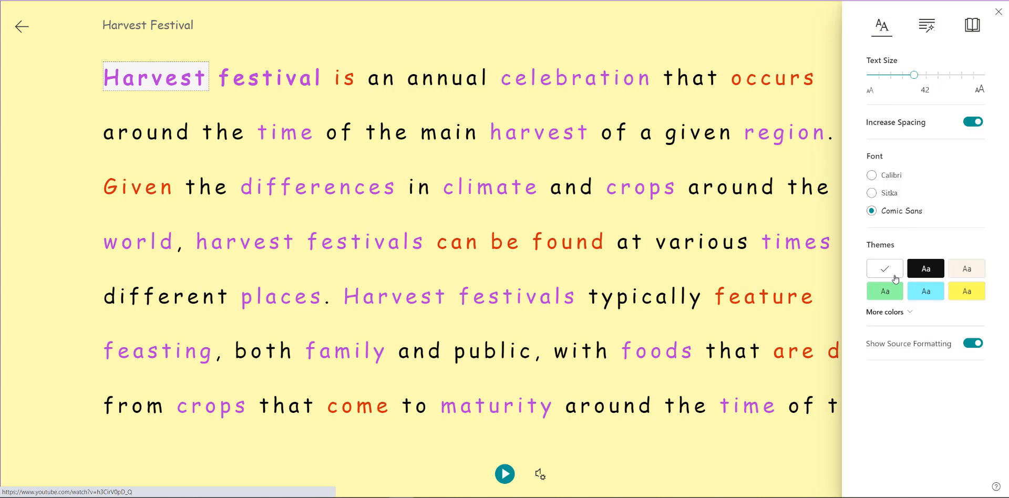
left_click(962, 292)
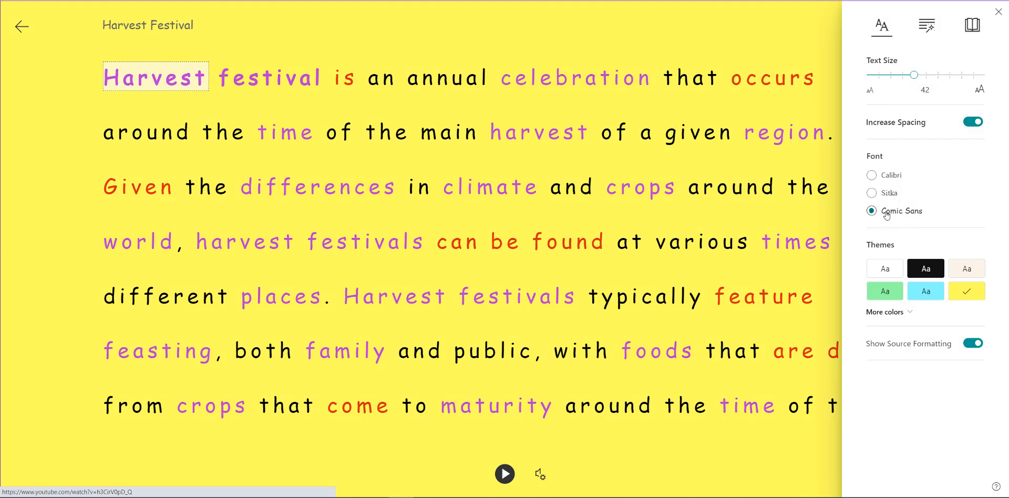
left_click(882, 297)
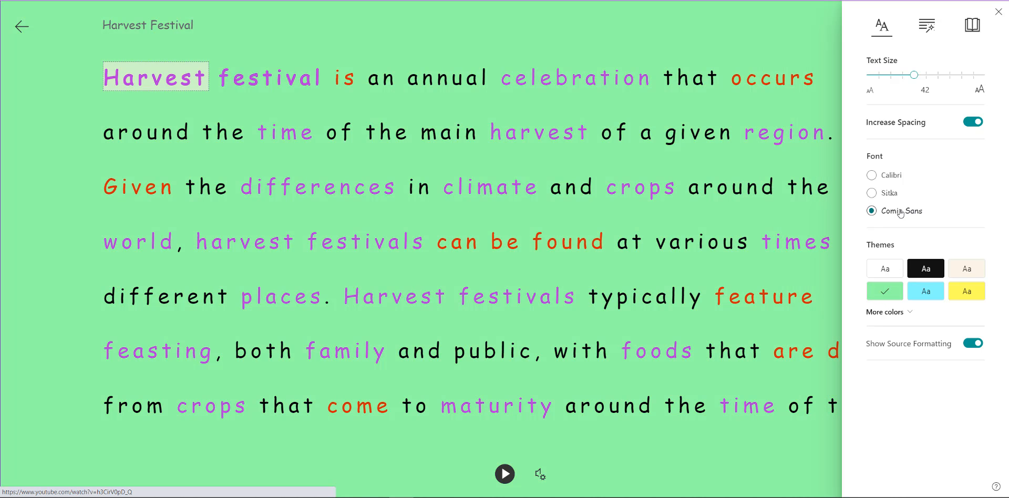
Try the grammar options by toggling noun, verb and adjective highlighting and syllable splitting, returning each to its original setting
left_click(926, 25)
left_click(973, 120)
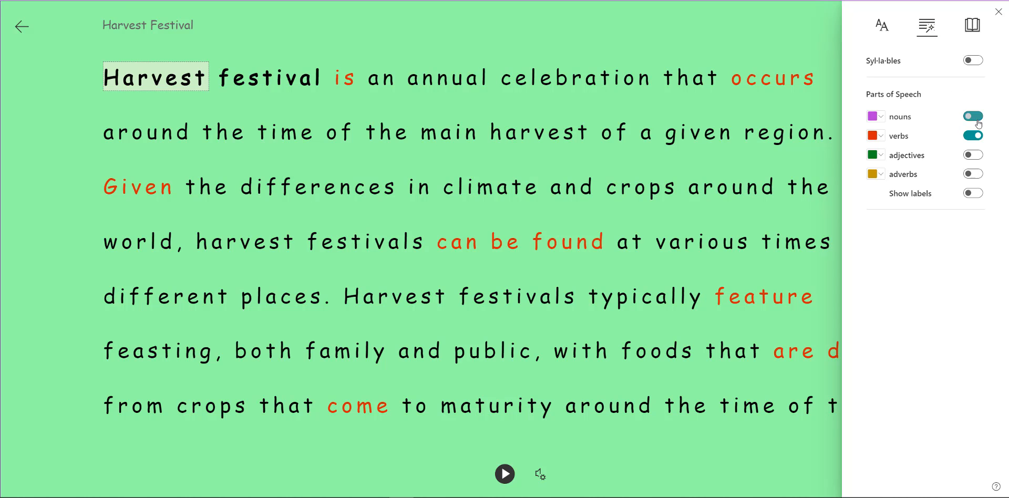
left_click(975, 125)
left_click(973, 135)
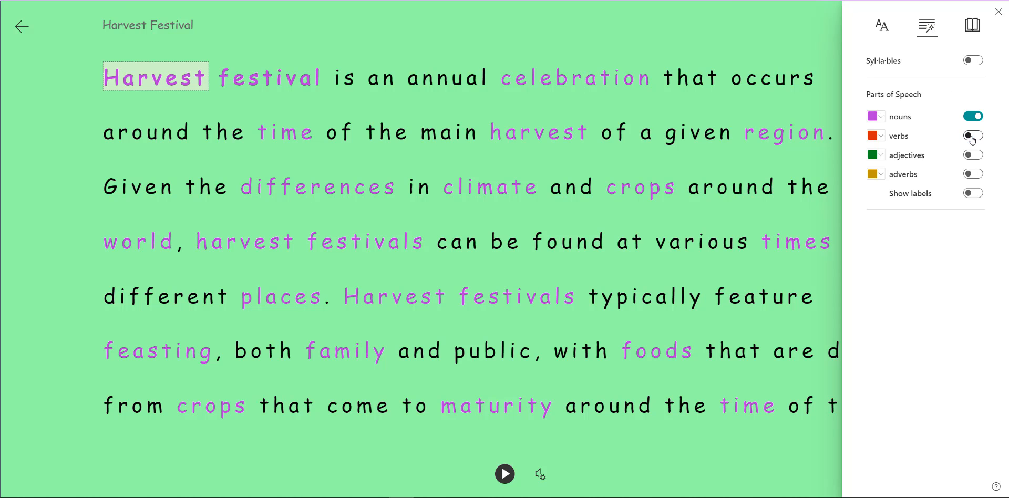
left_click(973, 136)
left_click(973, 155)
left_click(972, 155)
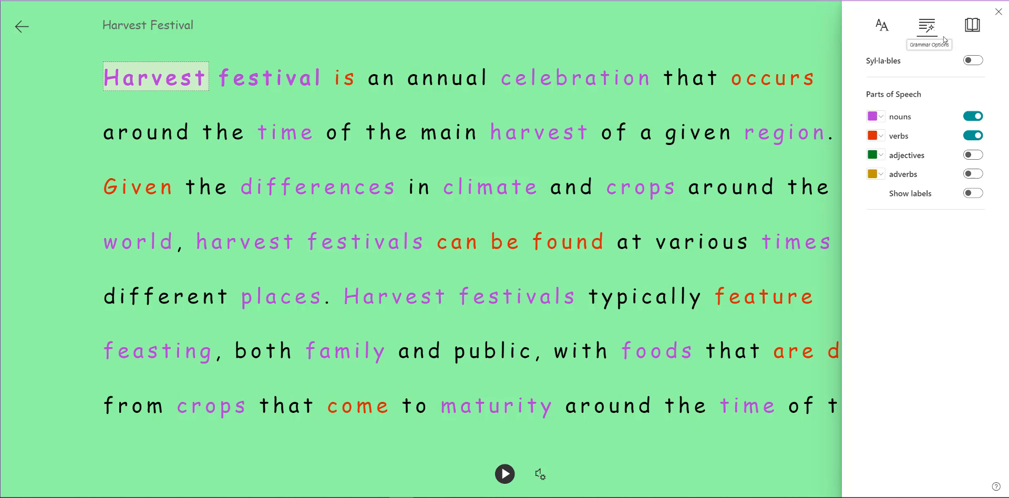
left_click(970, 61)
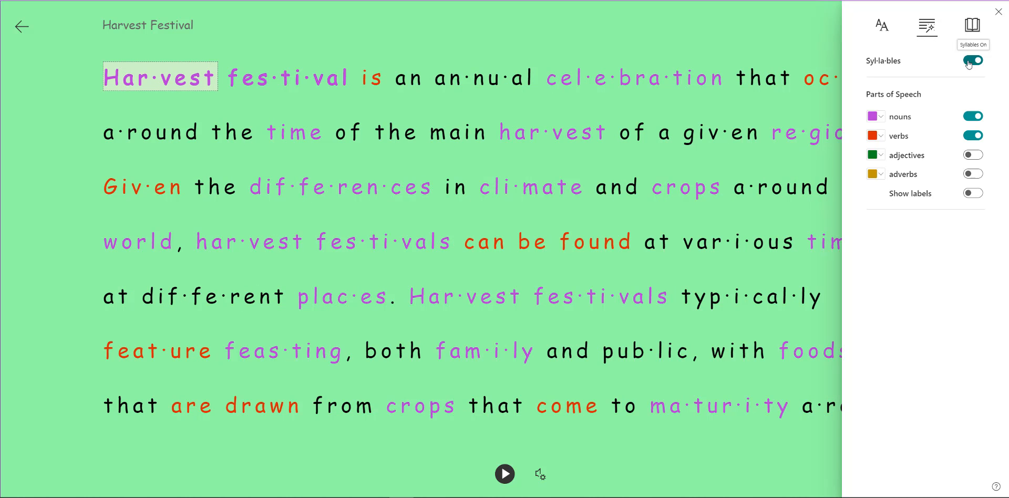
left_click(973, 61)
View the reading preferences and look up the Arabic translations and pictures for "festival", "annual", "harvest" and "region"
left_click(972, 24)
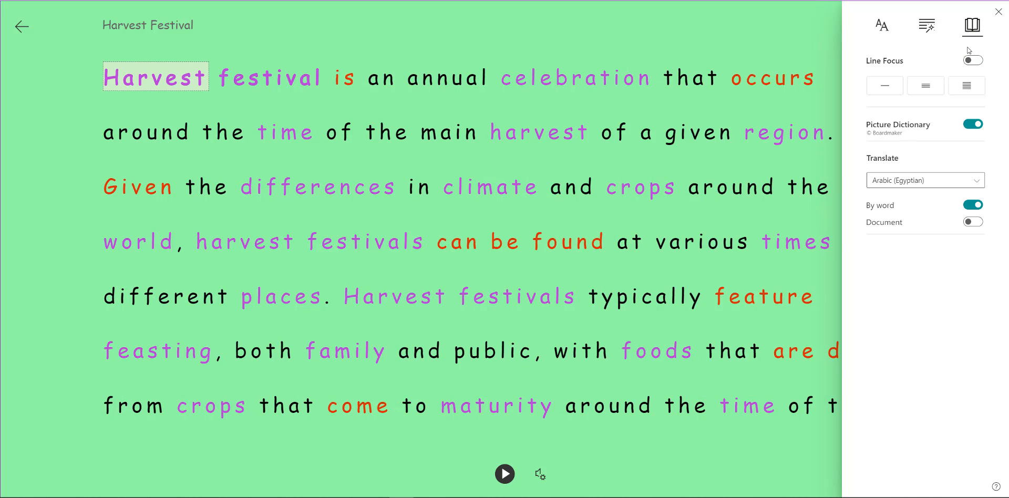
left_click(256, 80)
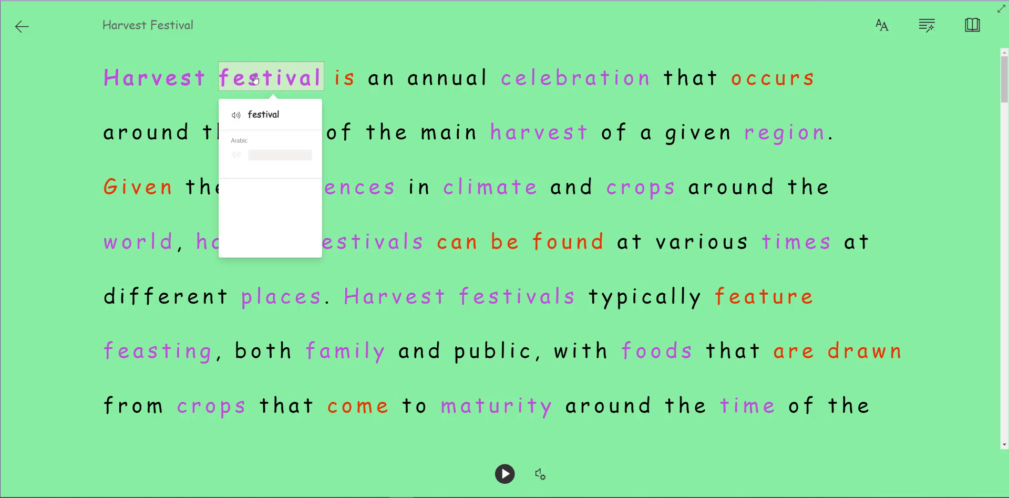
left_click(447, 81)
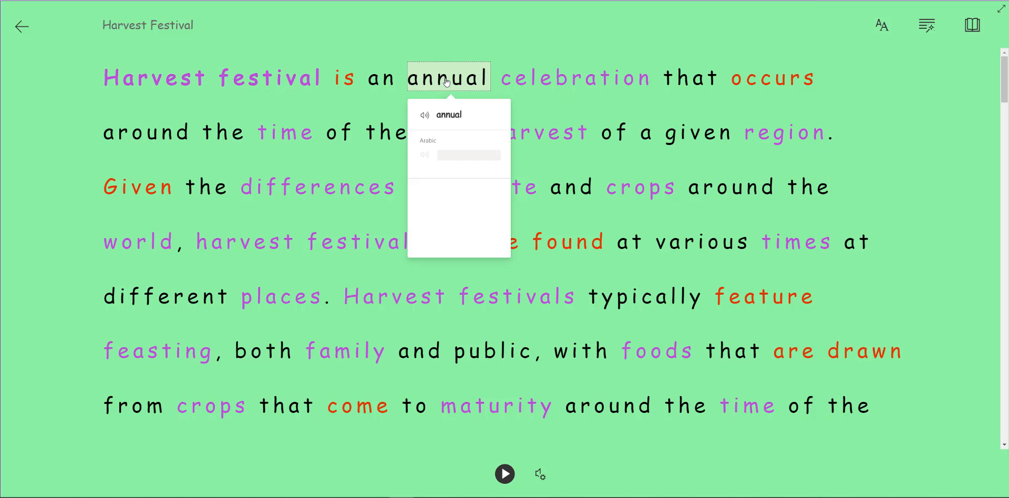
left_click(540, 131)
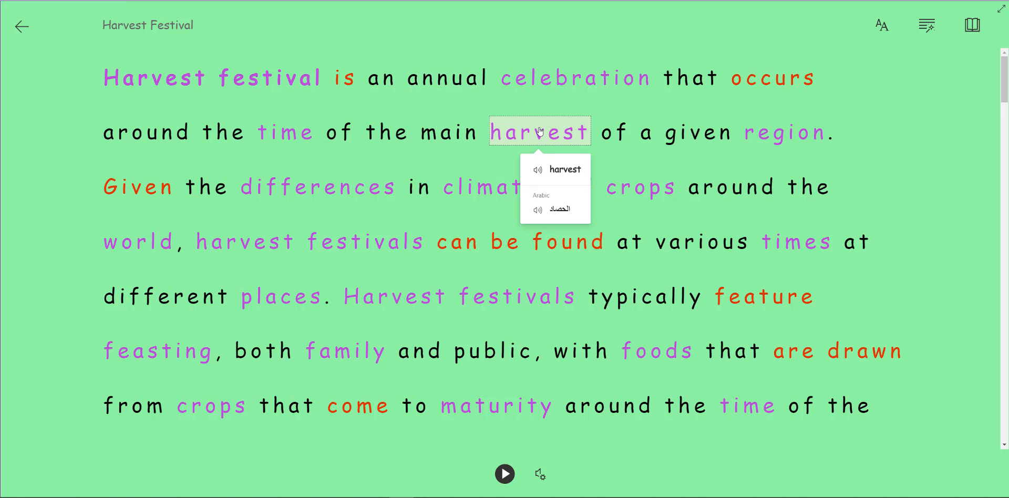
left_click(775, 132)
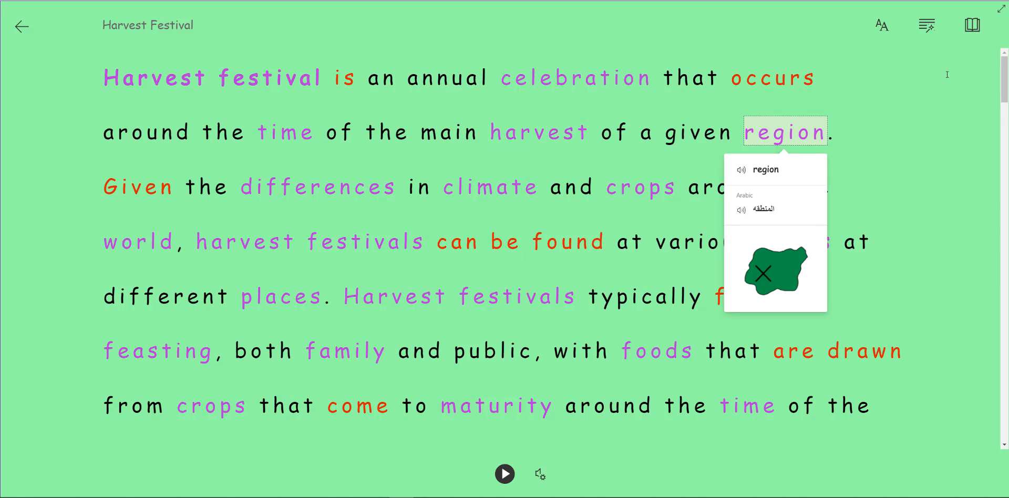
Check the translation language choice in the reading preferences, and view the translation and picture for "annual"
left_click(972, 24)
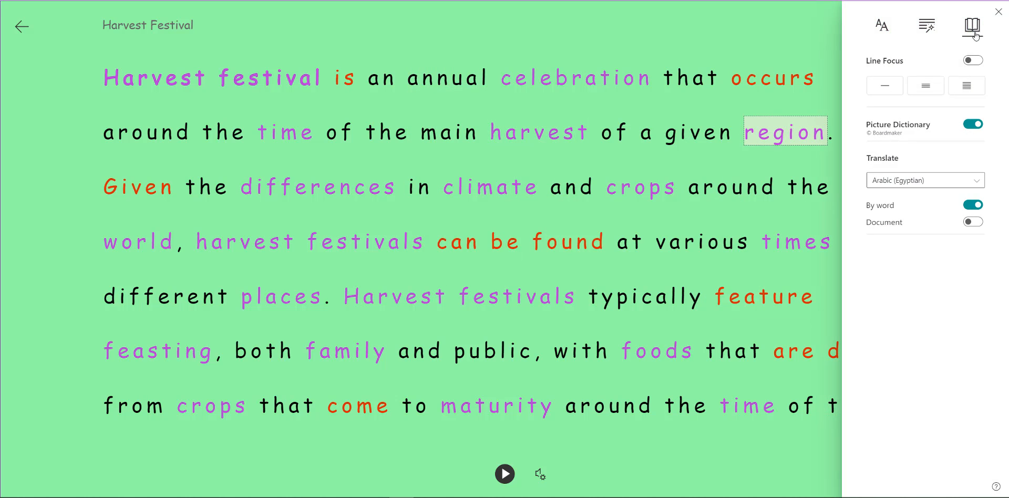
left_click(932, 184)
left_click(932, 182)
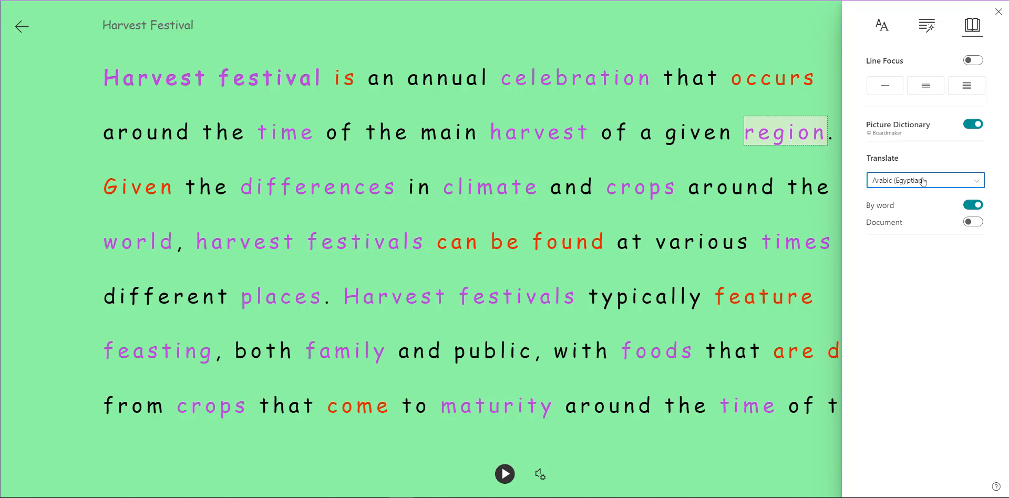
left_click(460, 82)
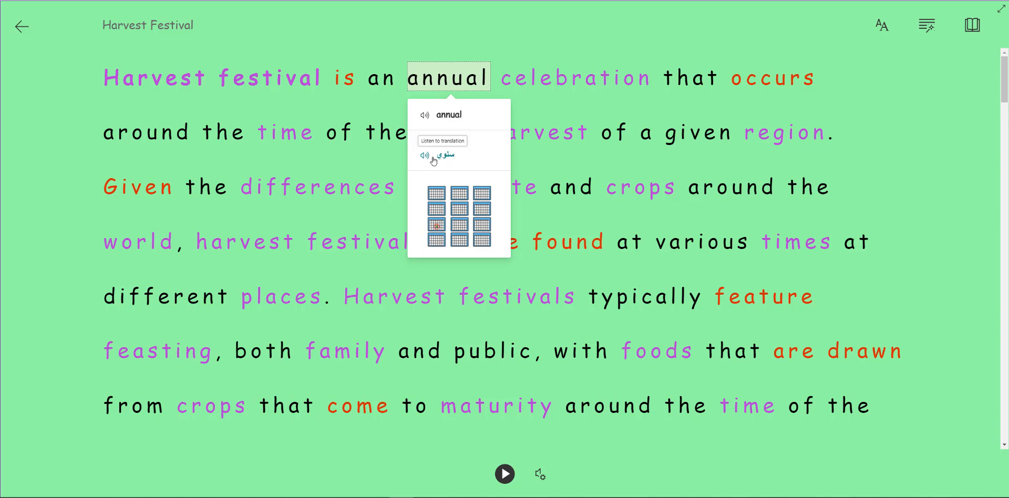
Try translating the whole document into Arabic, turn off document and word translation, and exit Immersive Reader
left_click(973, 24)
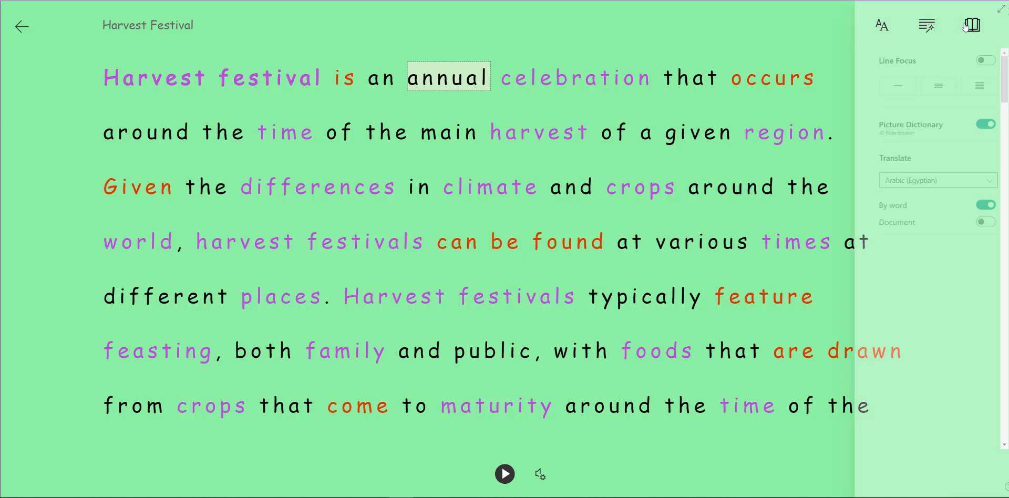
left_click(969, 223)
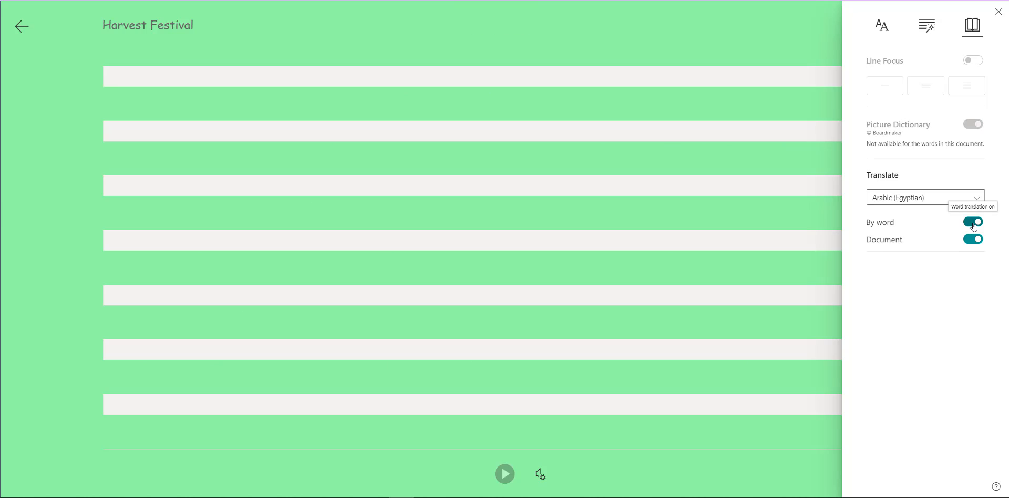
left_click(975, 241)
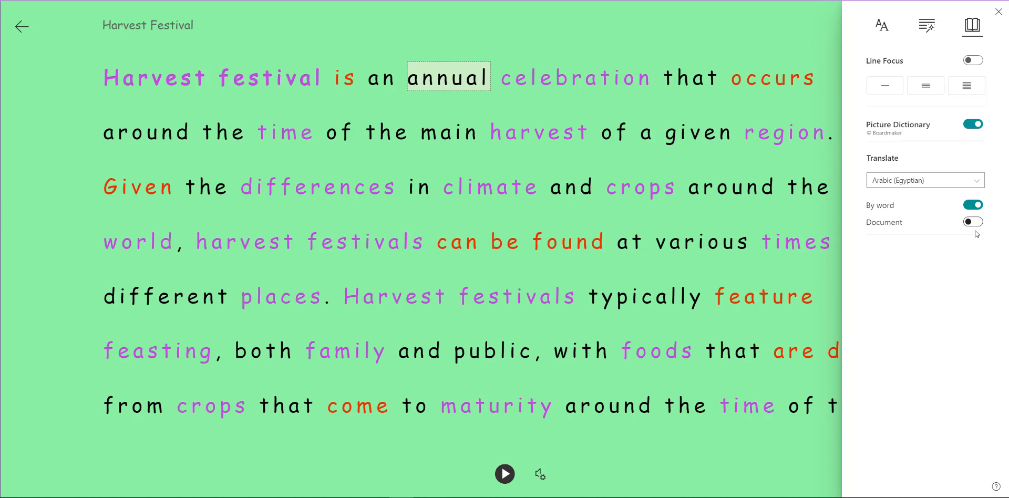
left_click(976, 206)
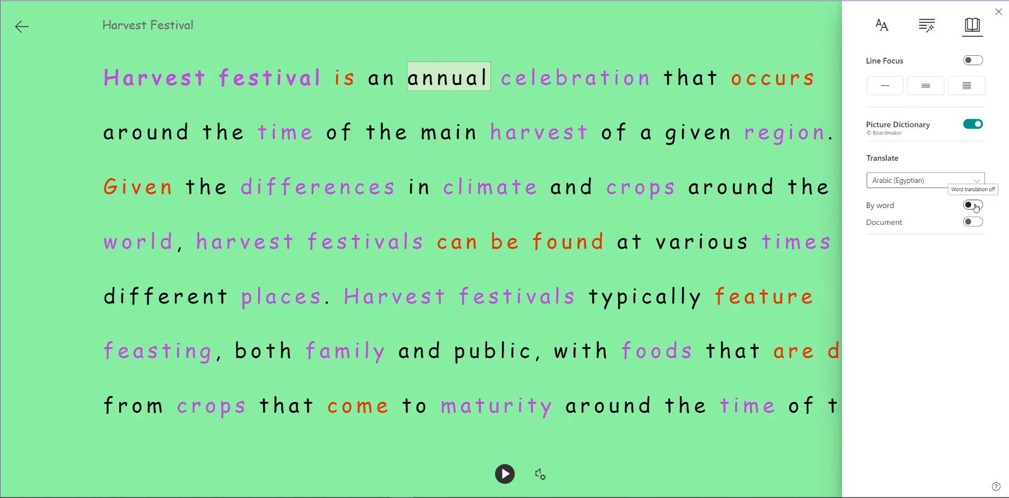
left_click(21, 26)
left_click(21, 26)
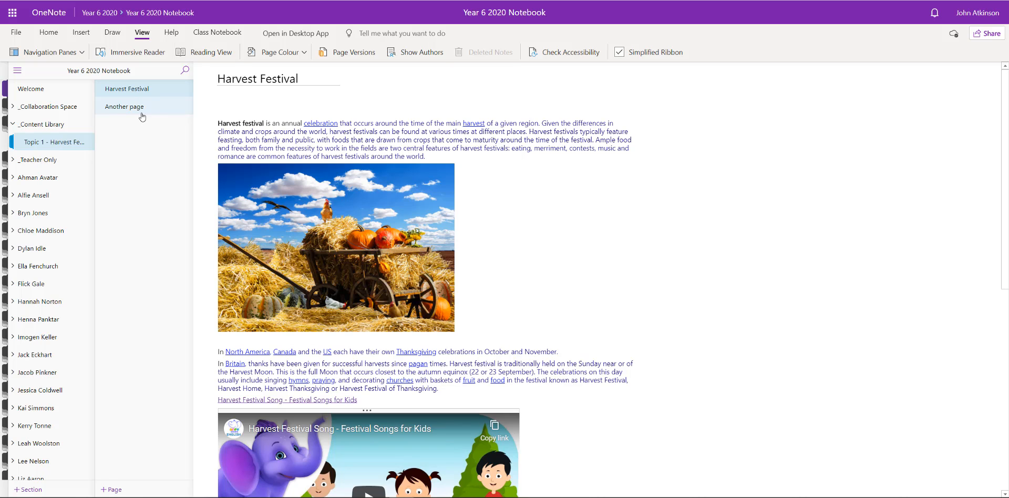
Open a student's Homework section in the class notebook, and expand another student's sections for viewing
scroll(64, 182, "down", 3)
scroll(65, 185, "down", 1)
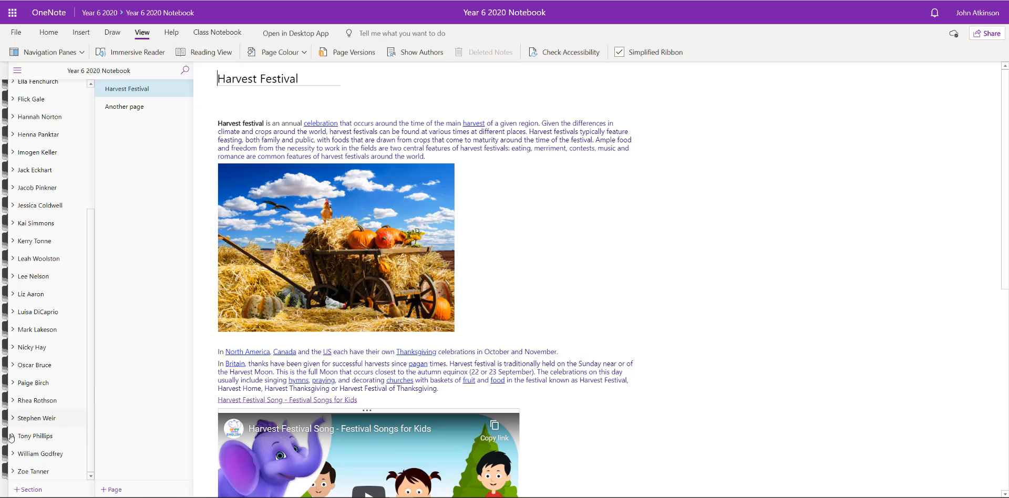
left_click(28, 437)
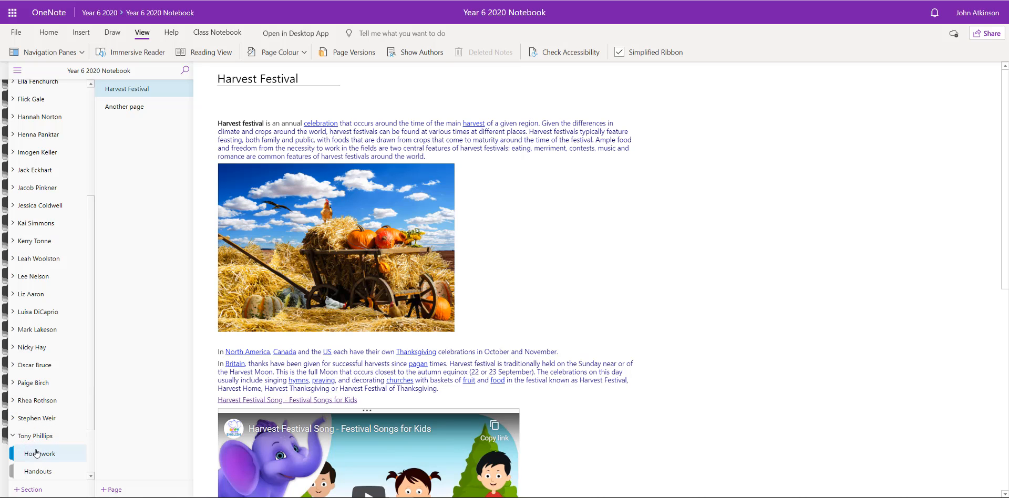
left_click(37, 457)
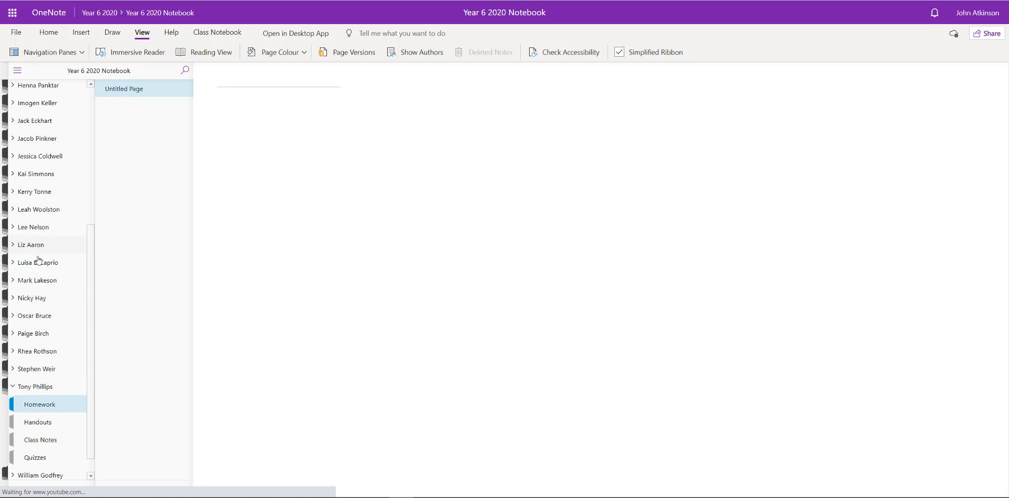
scroll(35, 308, "up", 1)
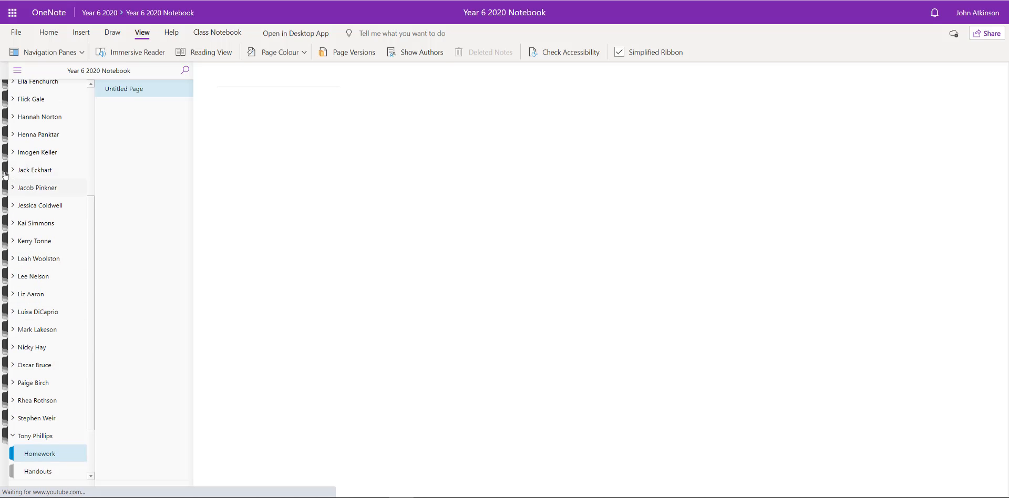
left_click(10, 153)
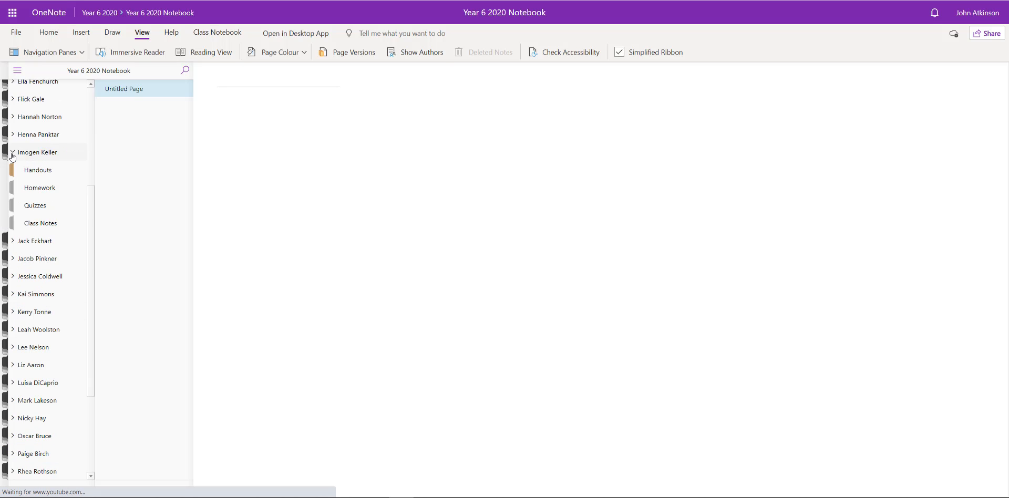
View the expanded student's Handouts and Homework sections in the class notebook
left_click(38, 175)
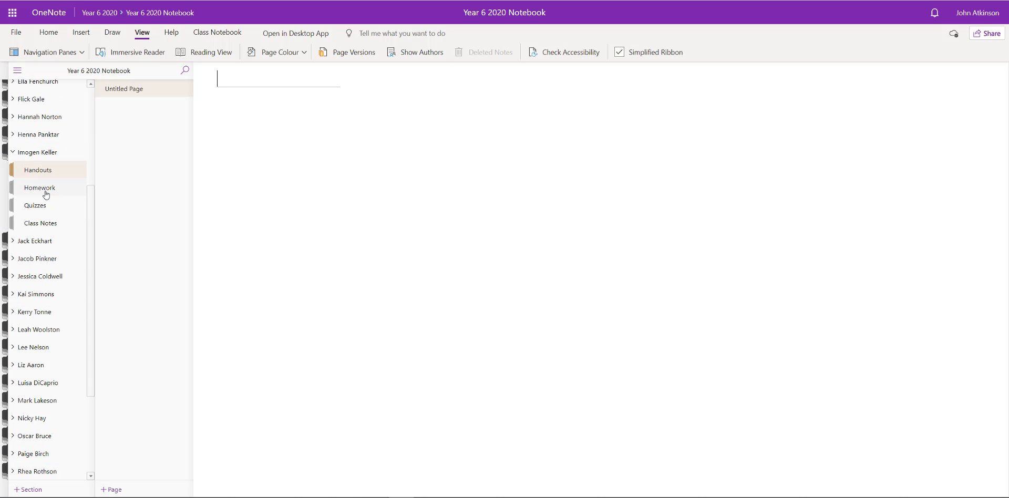
left_click(47, 193)
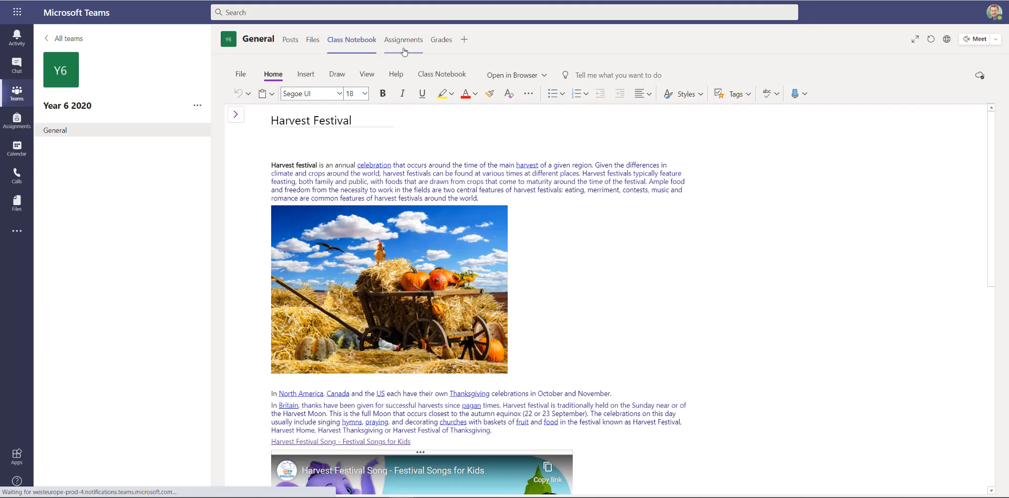
Create a new assignment titled "Harvest Festival Project" in the Year 6 2020 team in Microsoft Teams
left_click(405, 50)
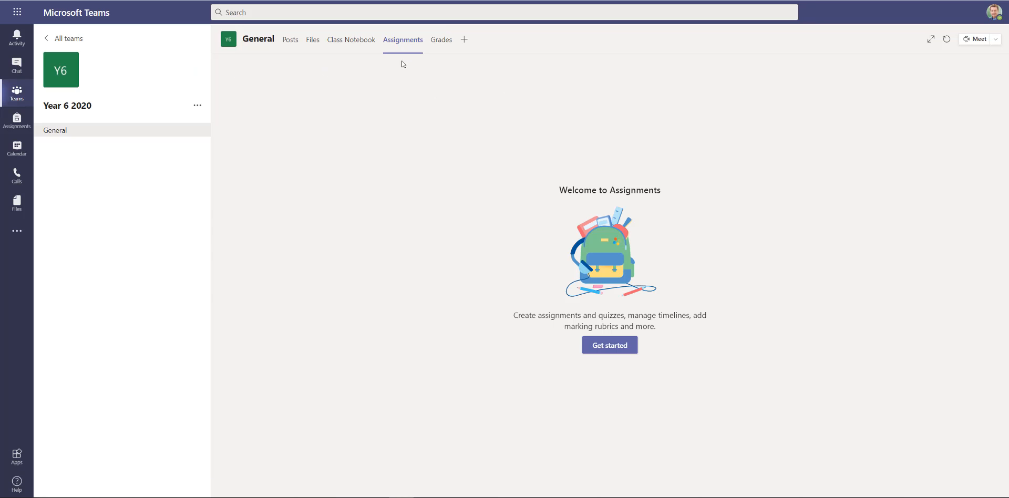
left_click(614, 342)
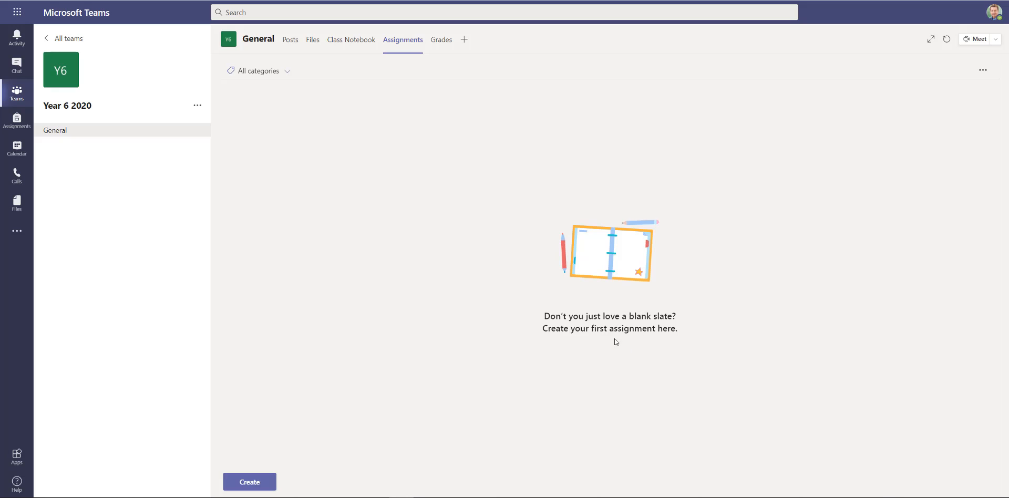
left_click(256, 483)
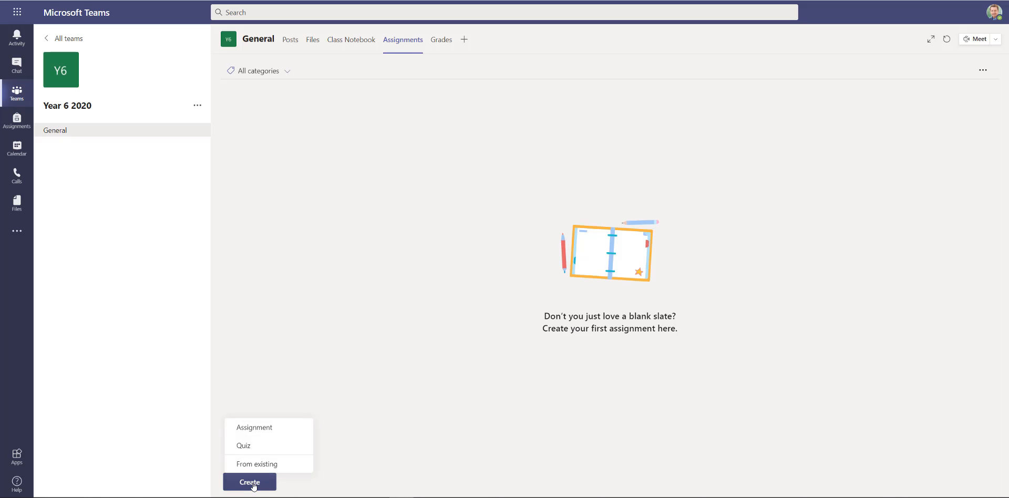
left_click(265, 434)
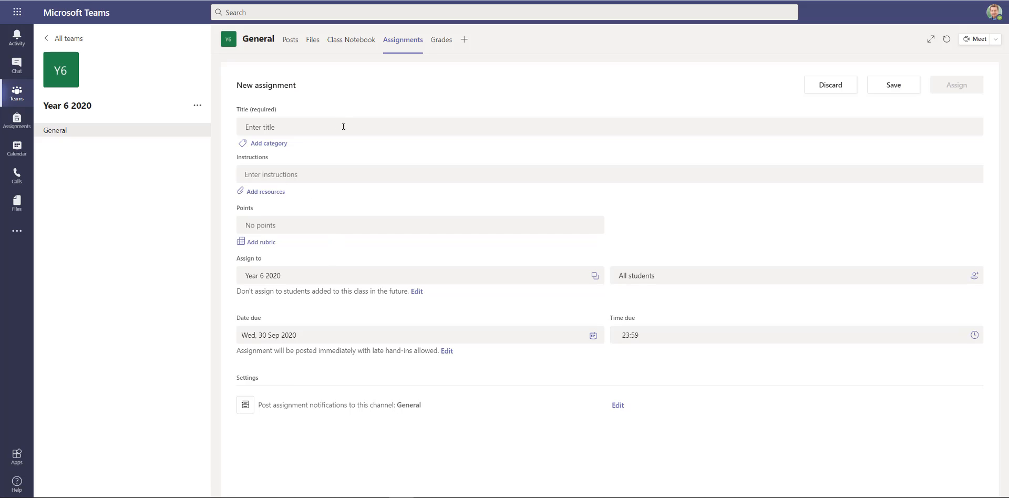
left_click(350, 129)
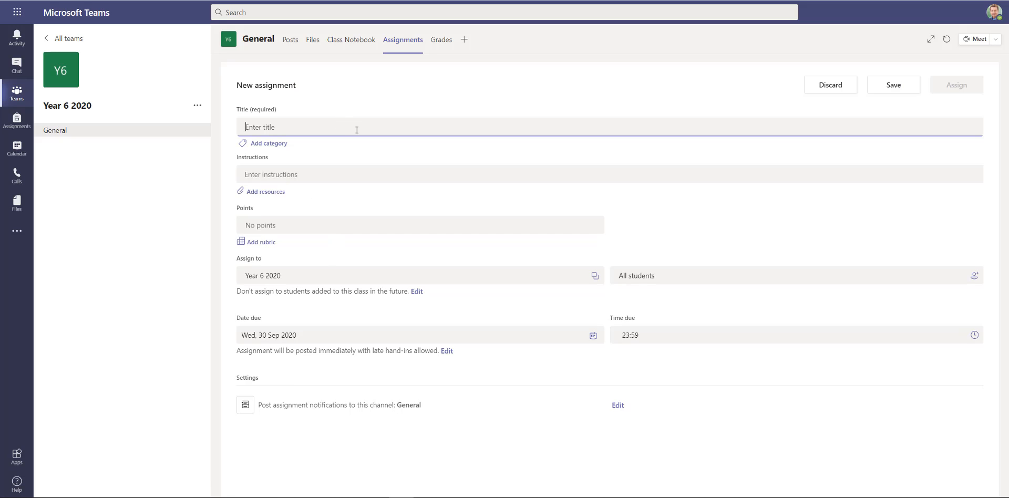
type("Harvest Festival Project")
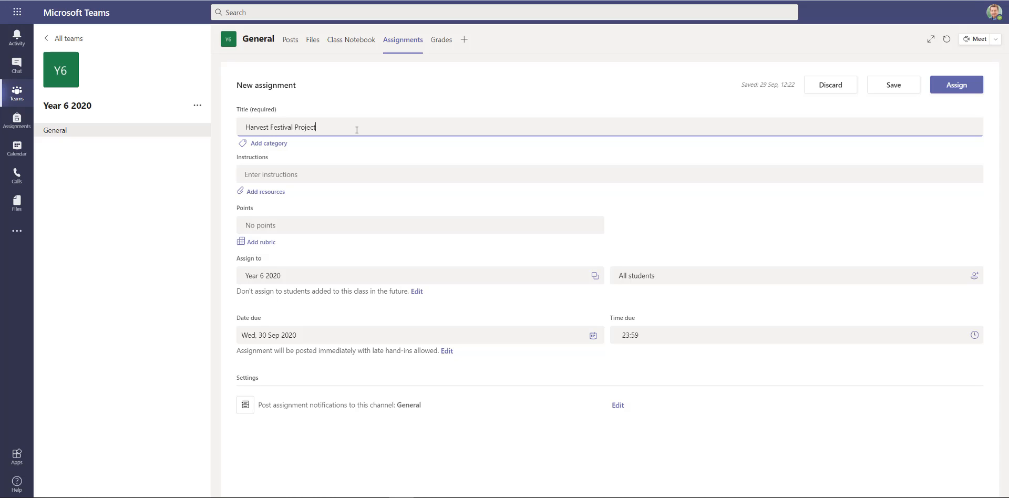
Enter the instructions "Write about how the harvest festival works in your community." and set the assignment's points to 100
left_click(298, 175)
type("Write abou")
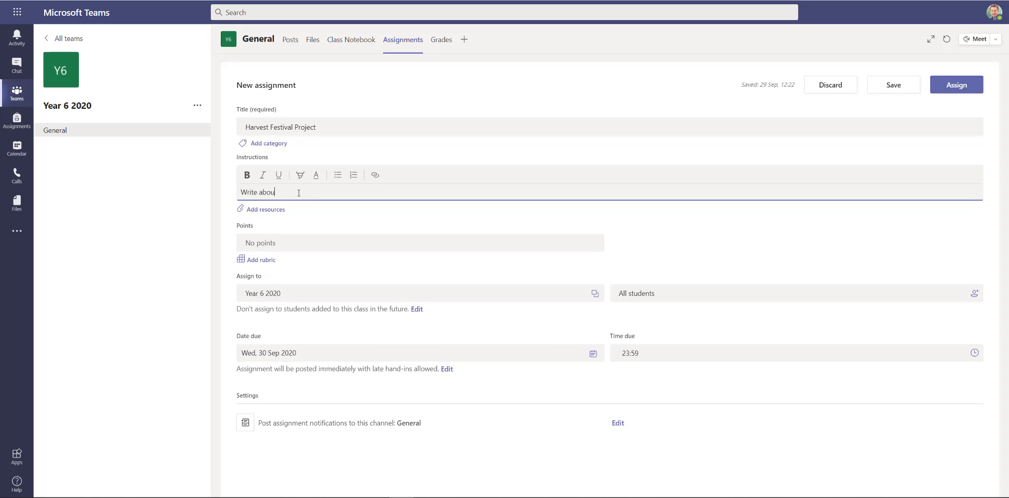
type("t how the harvest festival works in your community.")
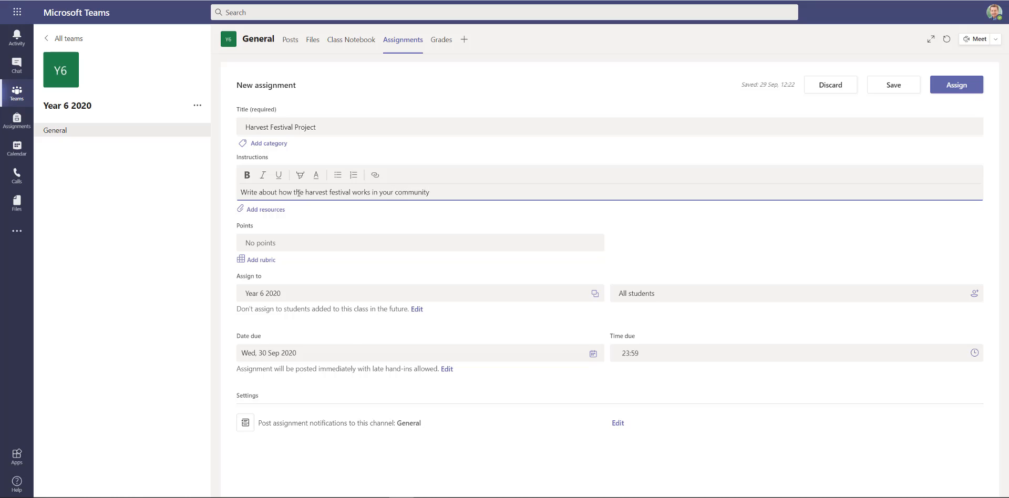
left_click(287, 246)
type("100")
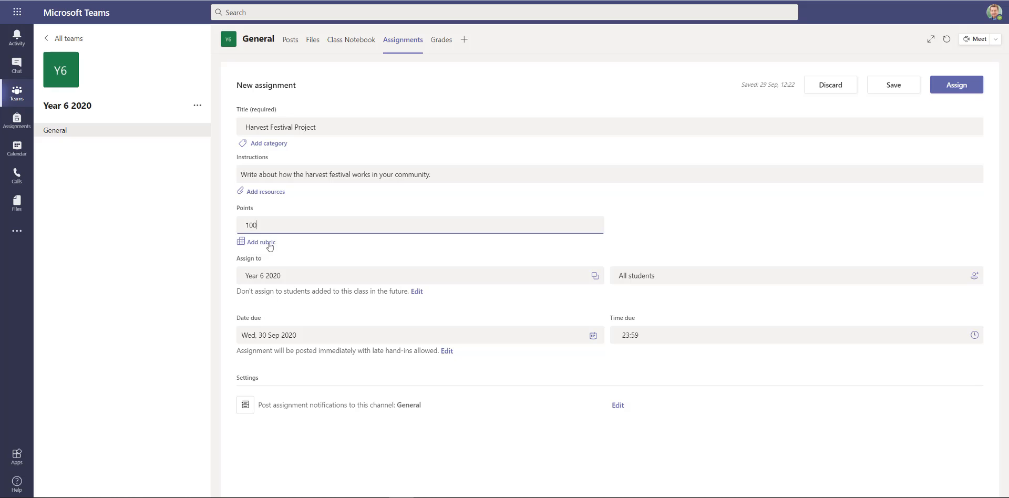
Preview the marking criteria of the latest English Creative Writing rubric without attaching it to the assignment
left_click(269, 244)
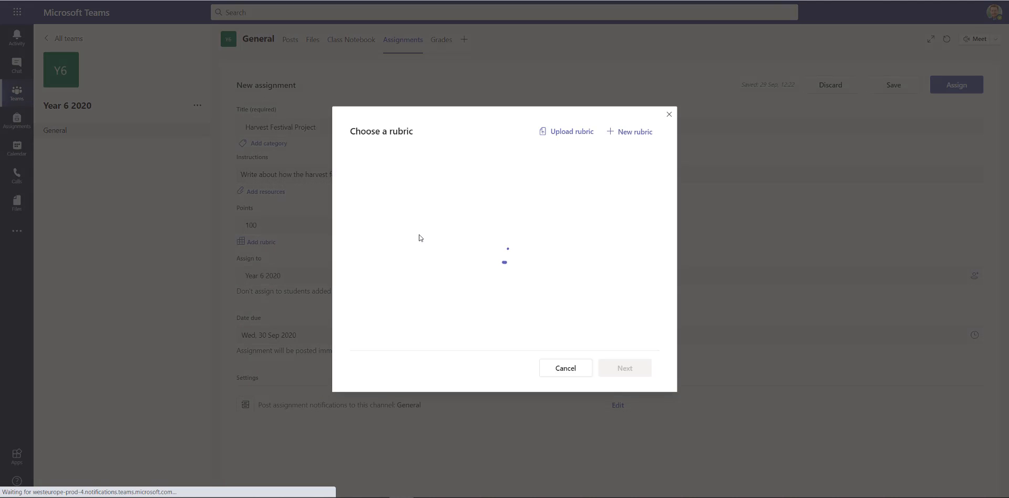
left_click(441, 206)
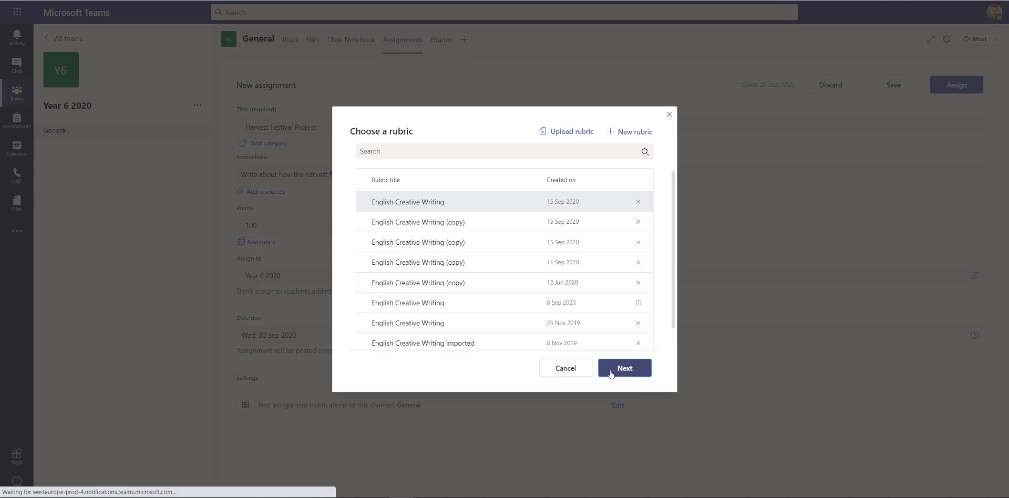
left_click(609, 369)
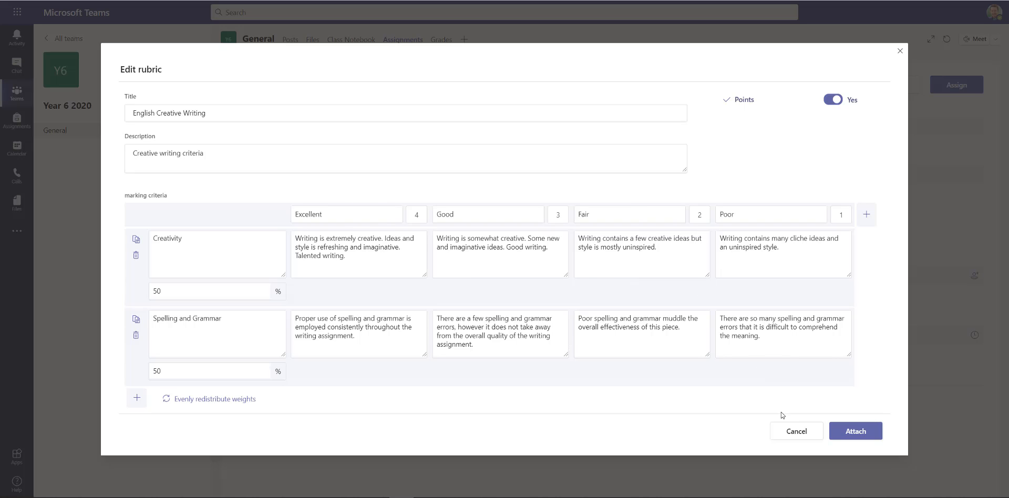
left_click(793, 432)
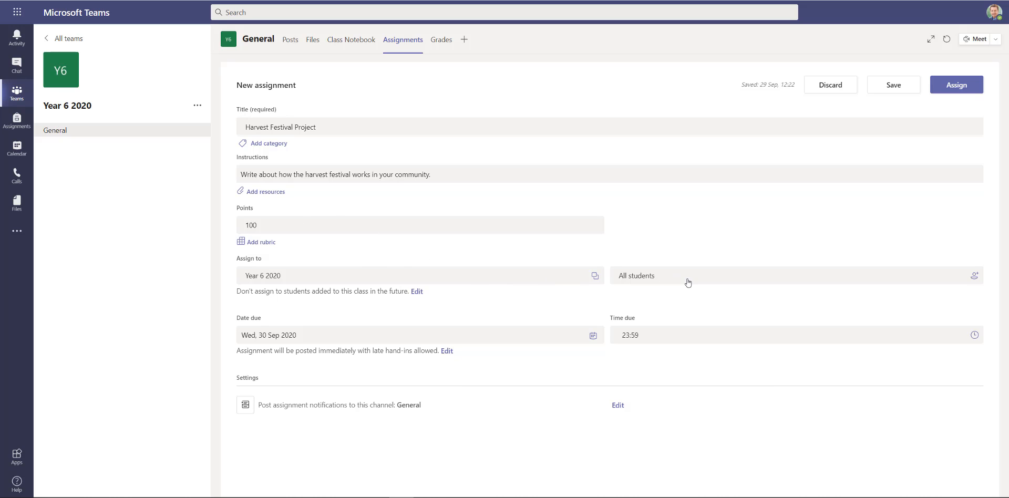
Check the student selection for the assignment and set its due date to Fri, 2 Oct 2020
left_click(713, 276)
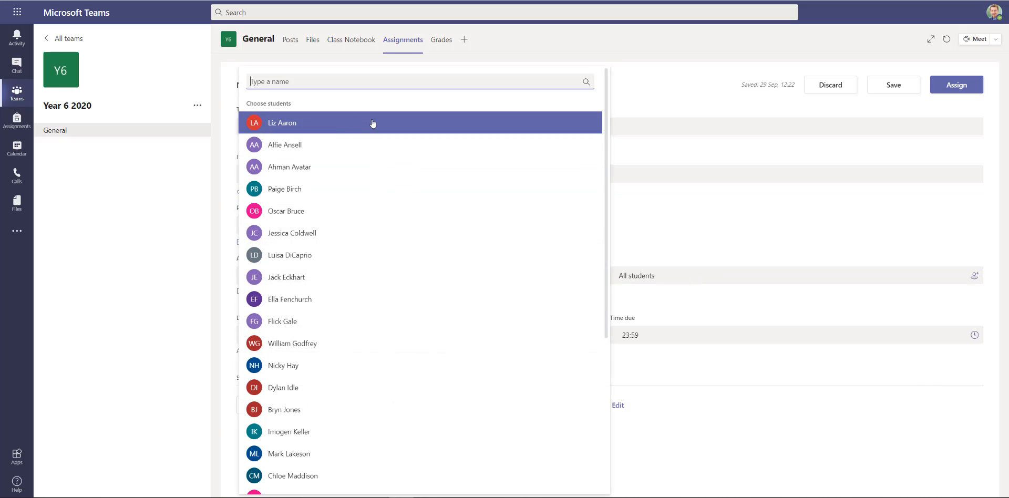
left_click(674, 237)
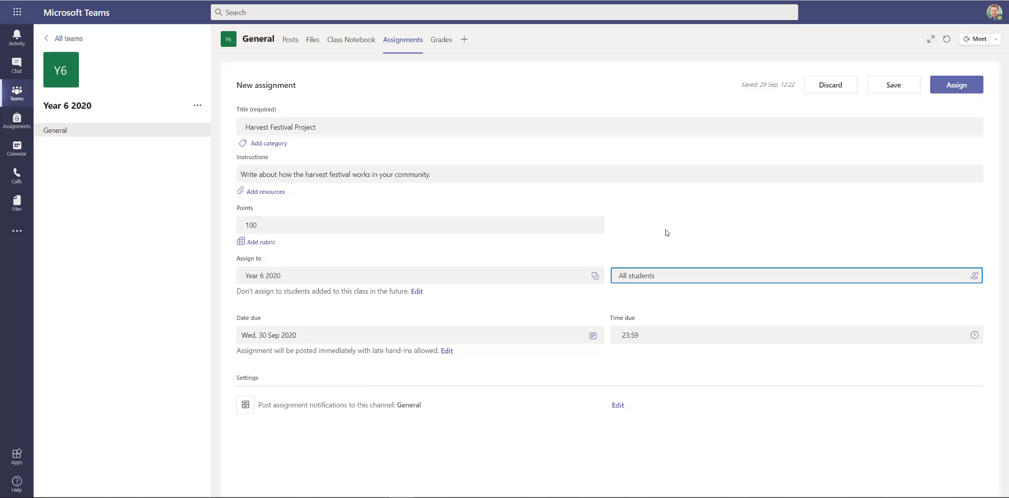
left_click(593, 338)
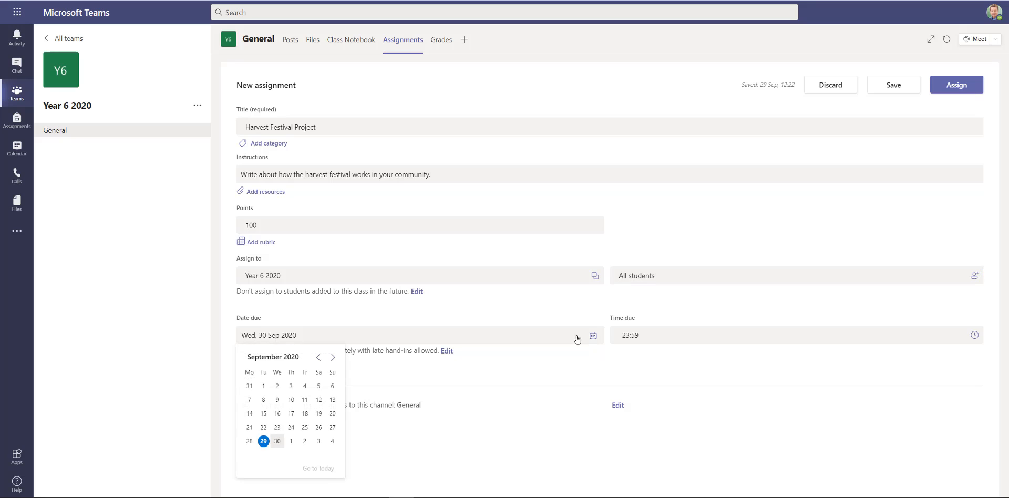
left_click(301, 443)
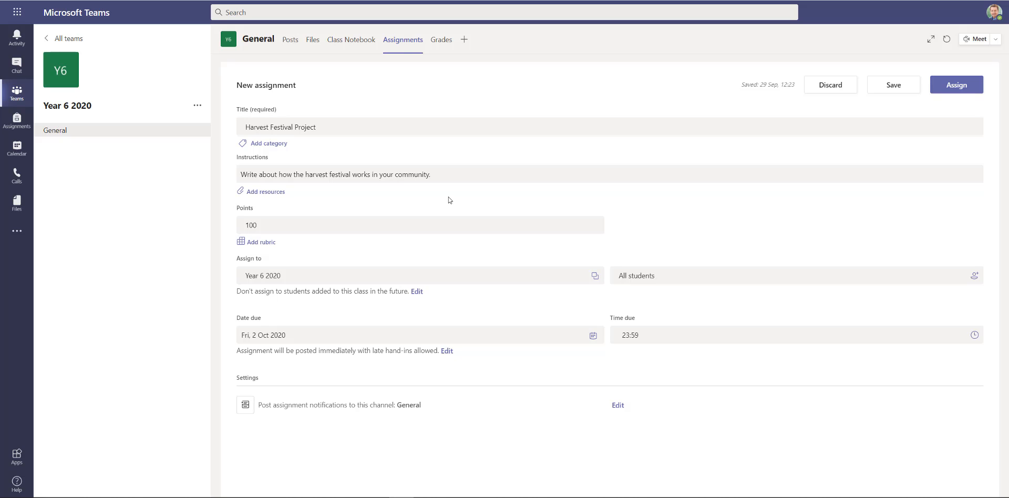
Attach Frozen-Kingdom.pdf from the Frozen Kingdoms folder in the Year 6 team's Student Resources to the assignment
left_click(262, 193)
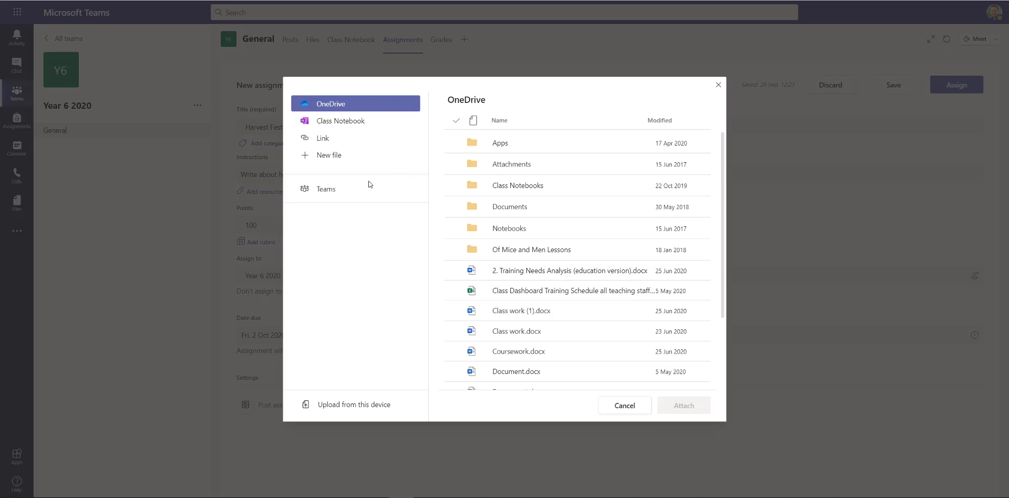
left_click(368, 190)
scroll(579, 216, "down", 5)
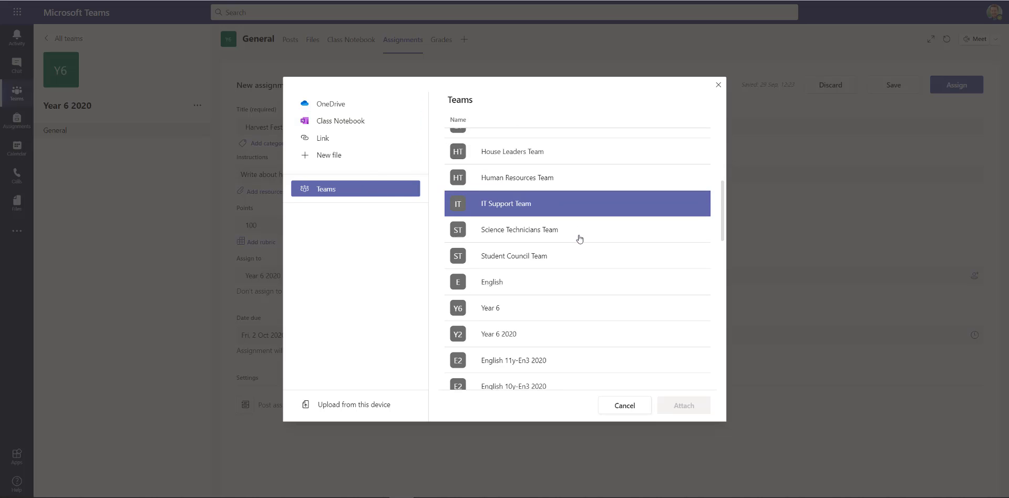
left_click(511, 268)
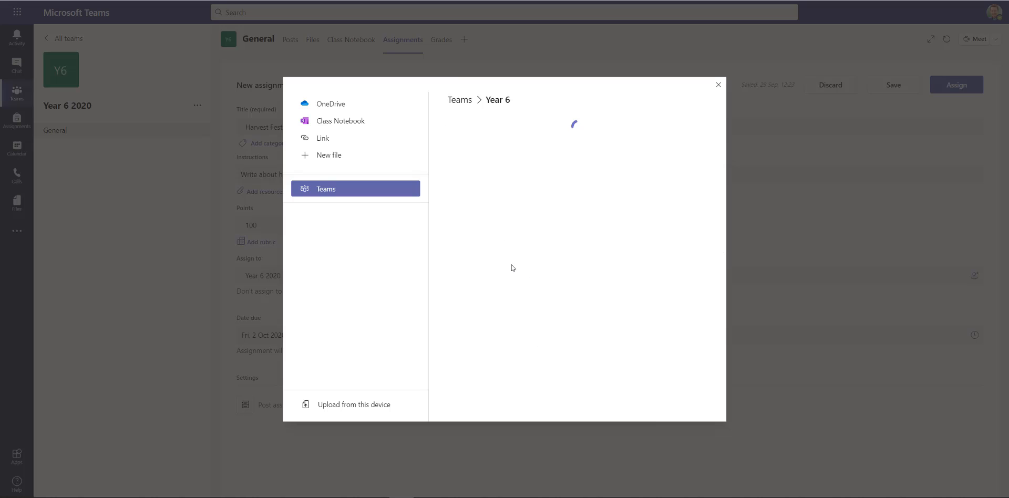
left_click(520, 140)
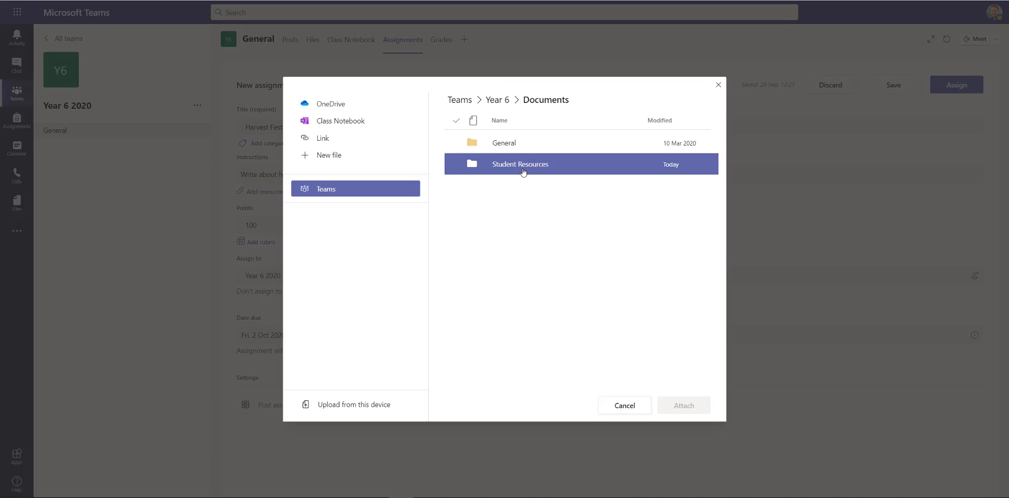
left_click(528, 165)
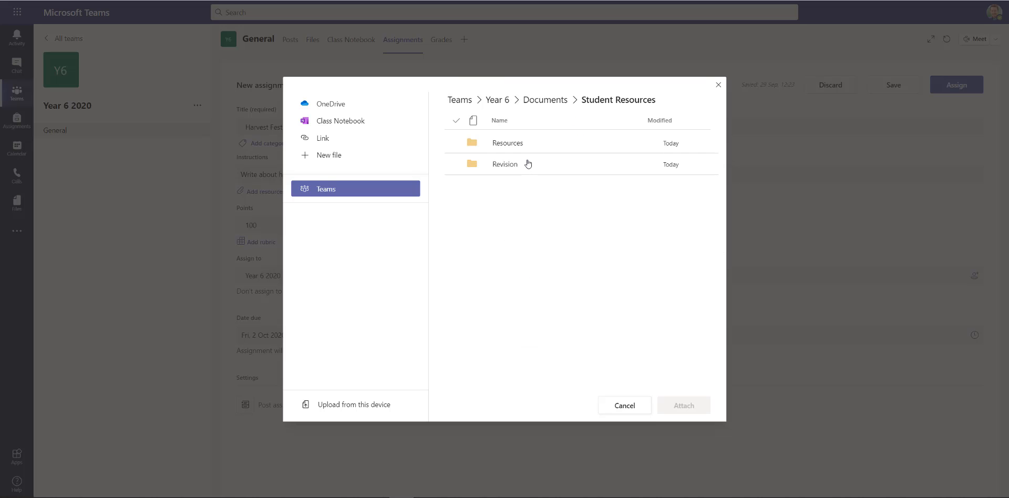
left_click(524, 143)
left_click(523, 143)
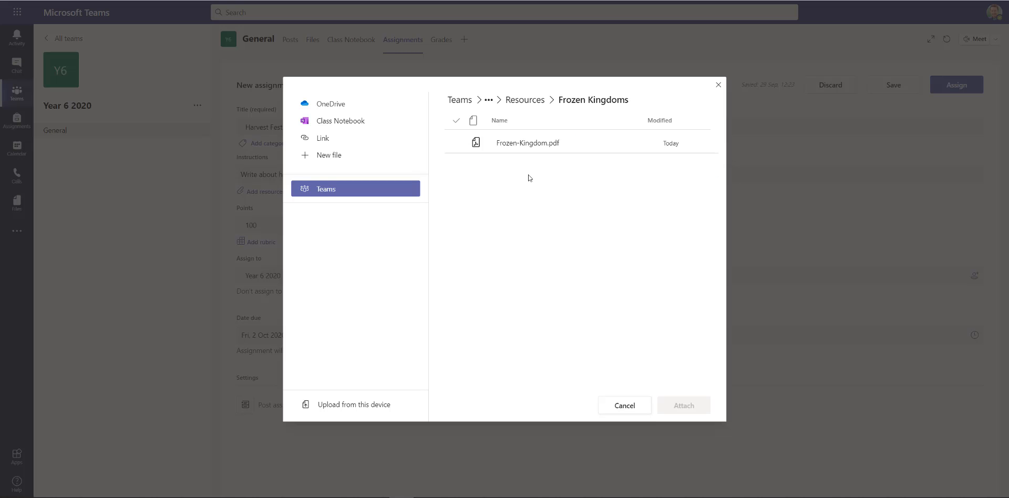
left_click(526, 143)
left_click(679, 409)
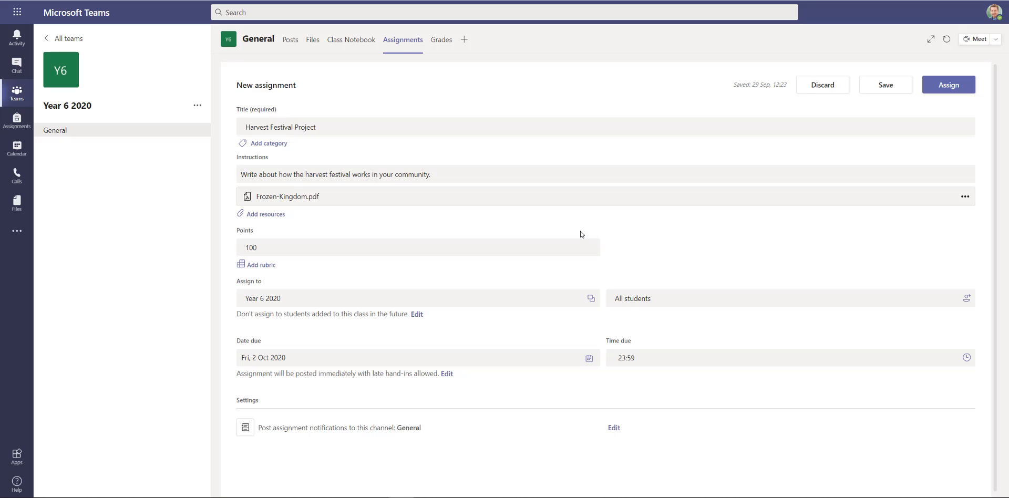
Assign the Harvest Festival Project to the class and open its list of student submissions
left_click(956, 89)
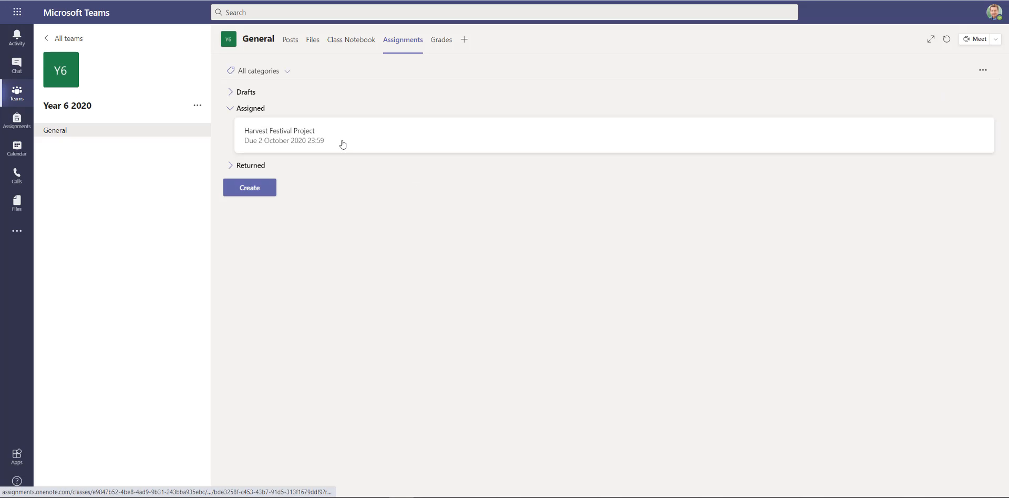
left_click(338, 142)
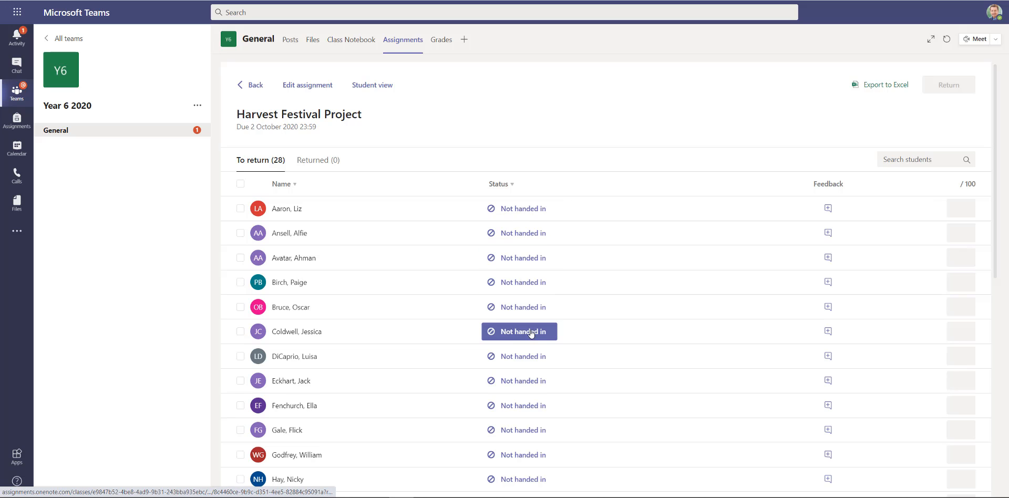
Return the first listed student's work with the feedback "well done" and 50 points, and close the submission
left_click(529, 210)
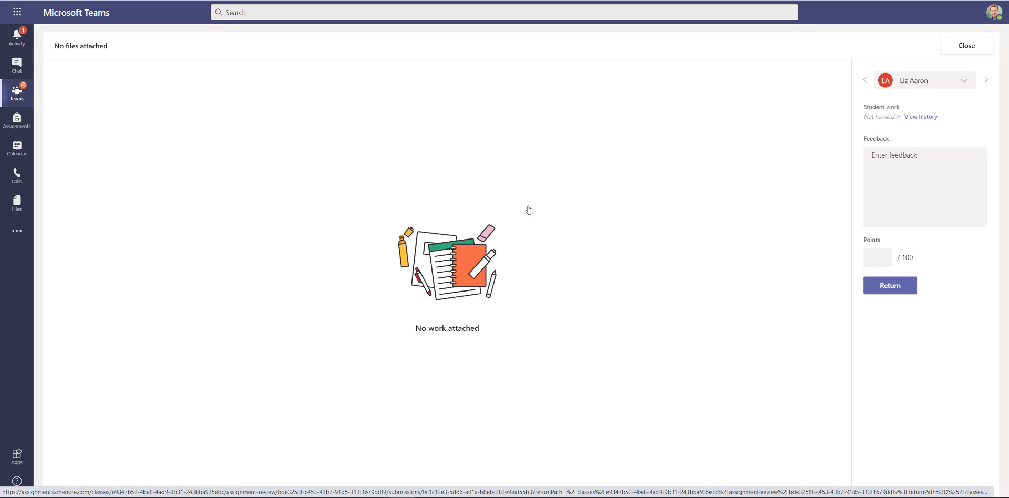
left_click(905, 161)
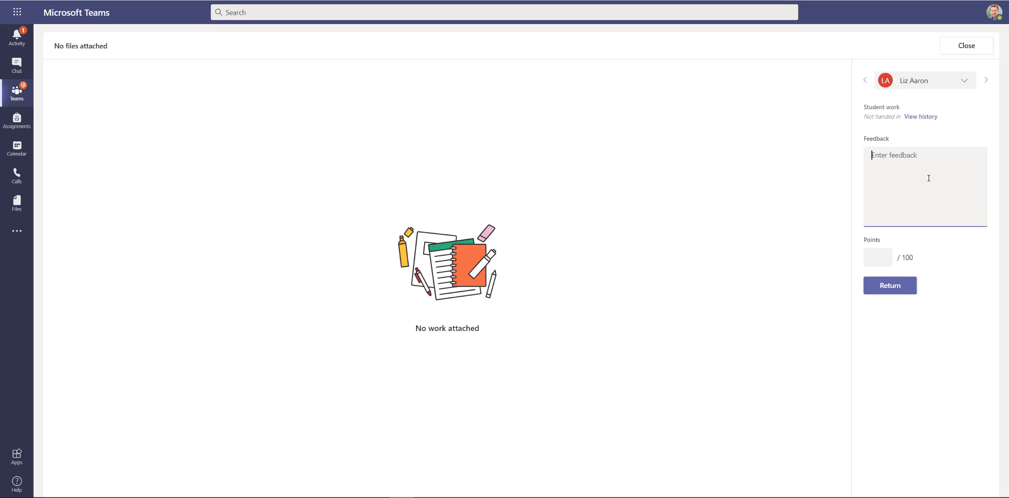
type("W")
left_click(882, 155)
key("BackSpace")
left_click(871, 260)
type("50")
left_click(889, 287)
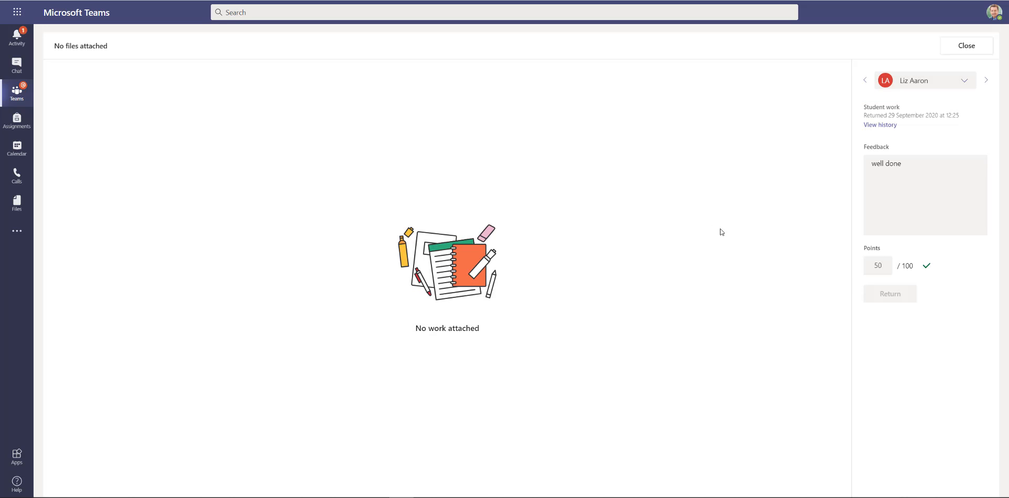
left_click(957, 49)
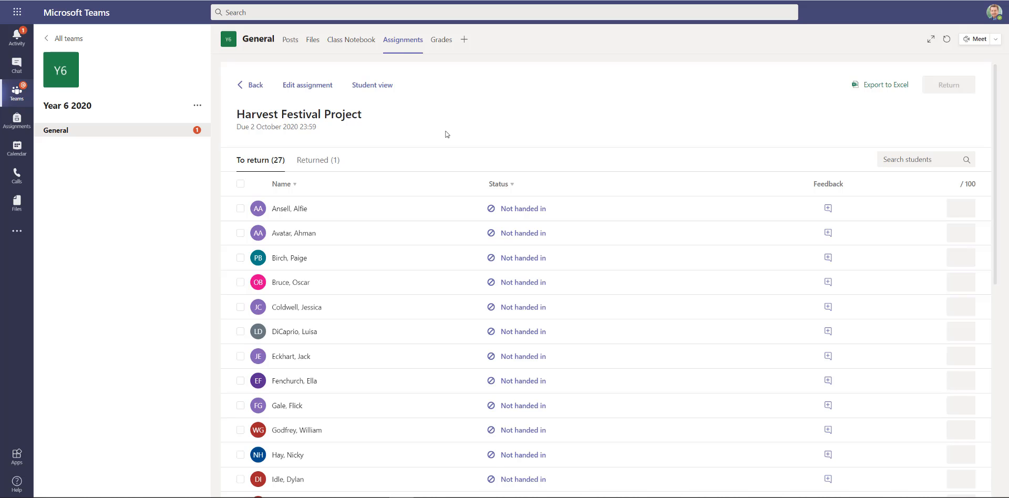
View the class grades and the first listed student's individual grade record
left_click(440, 41)
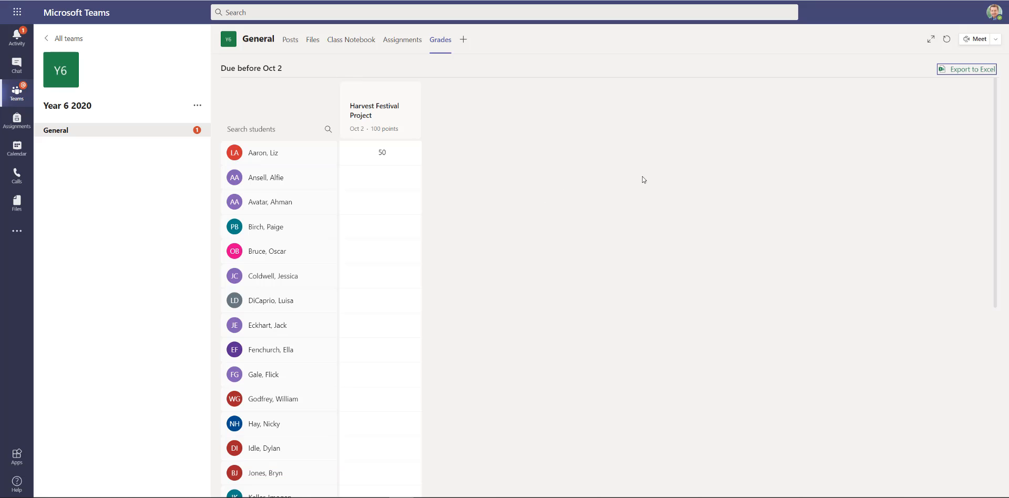
left_click(292, 154)
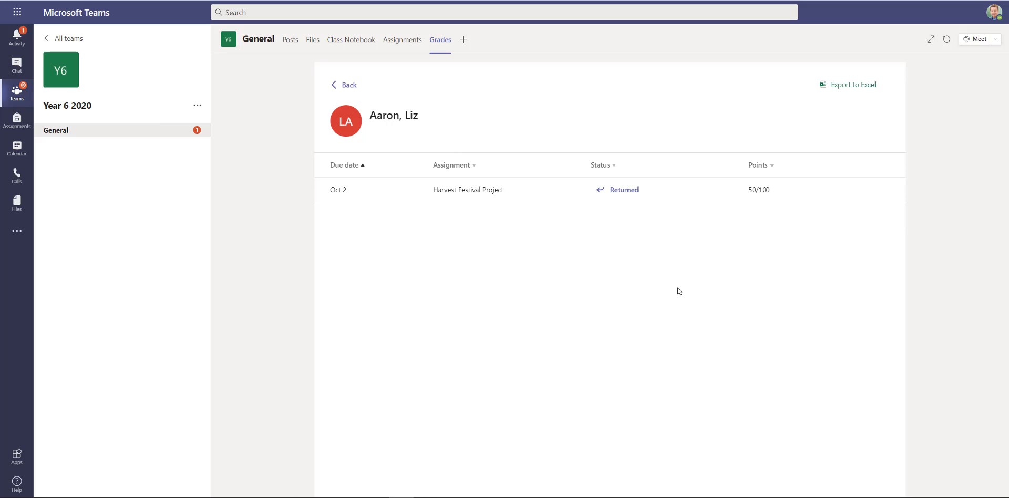
left_click(351, 85)
Add an Insights tab to the General channel of the Year 6 2020 team
left_click(464, 40)
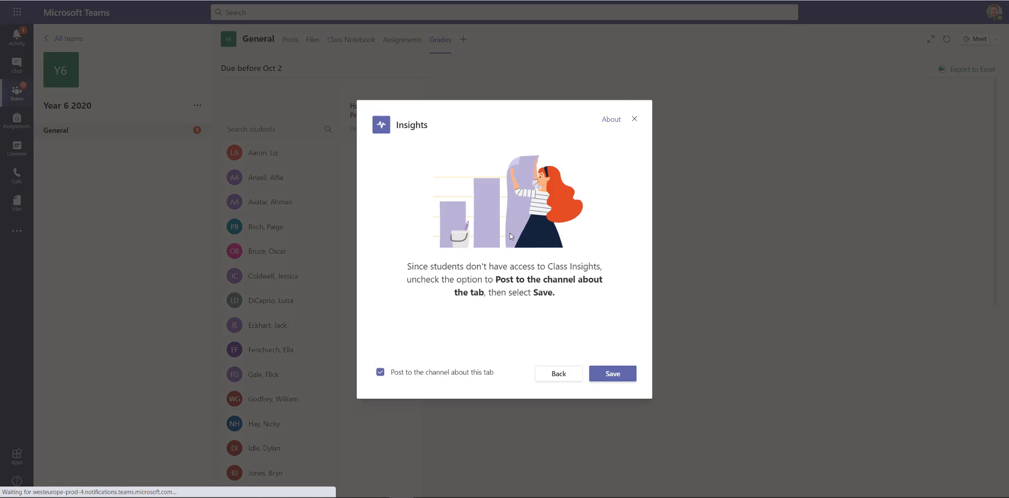
left_click(610, 374)
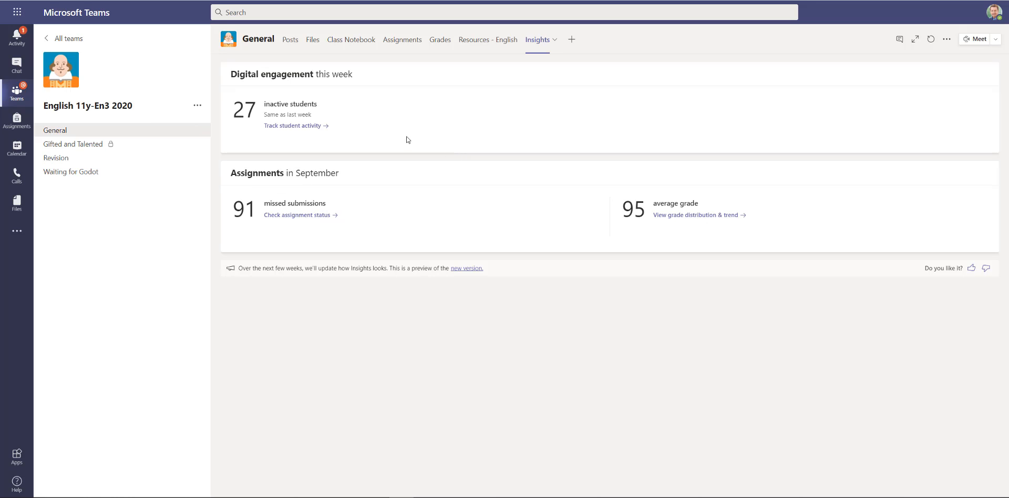
Examine student digital activity for 28/09/2020 and the grade distribution and trend in the English 11y-En3 2020 team's Insights
left_click(296, 126)
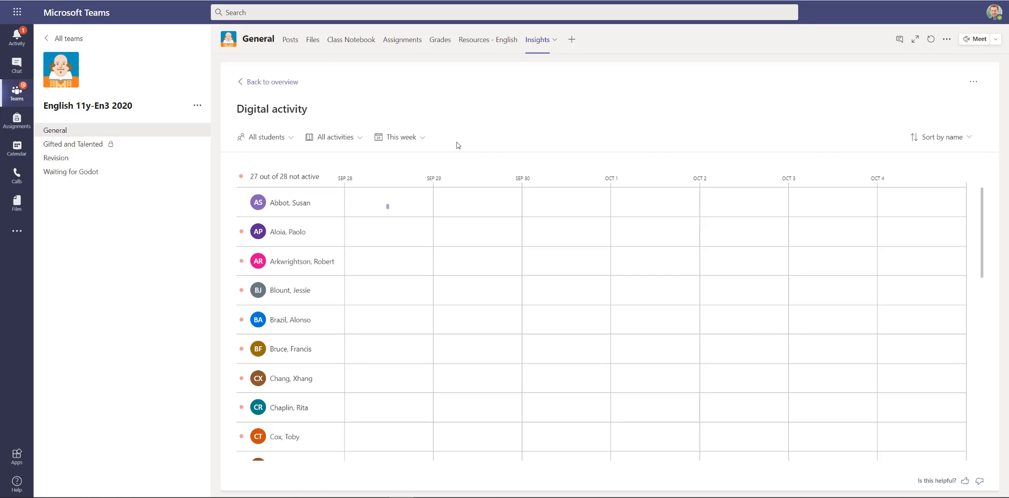
left_click(387, 206)
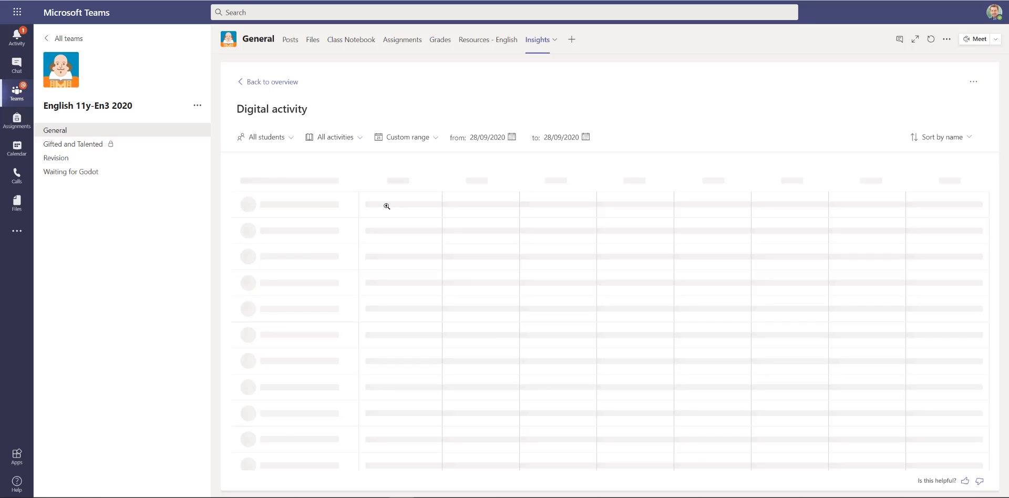
mouse_move(569, 211)
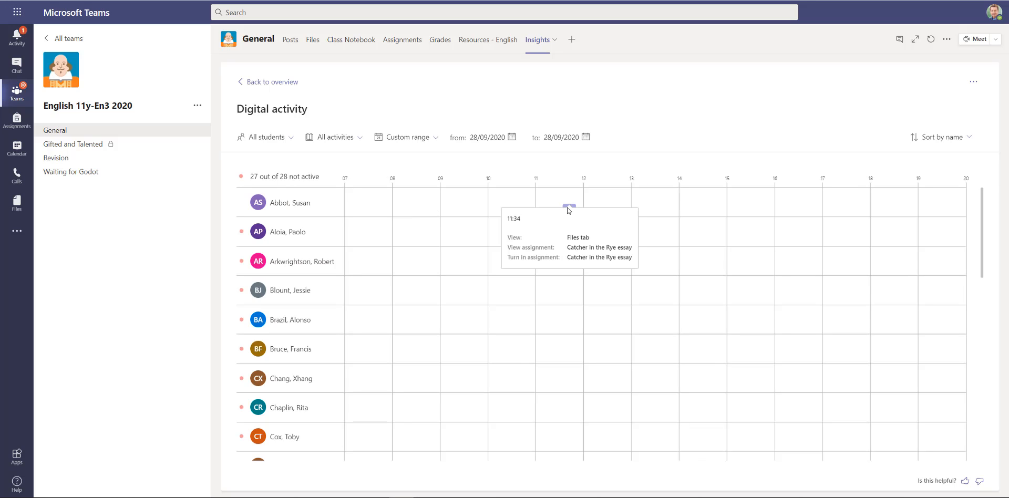
left_click(274, 82)
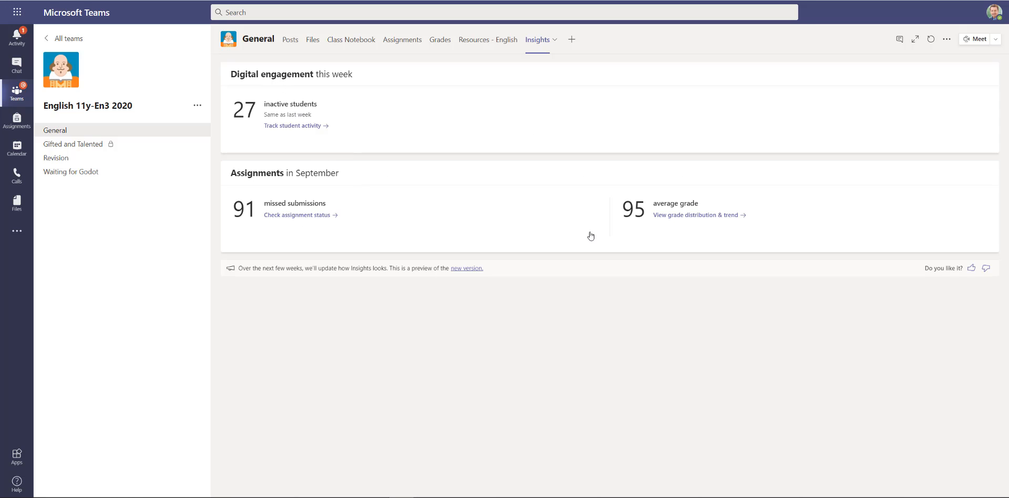
left_click(676, 216)
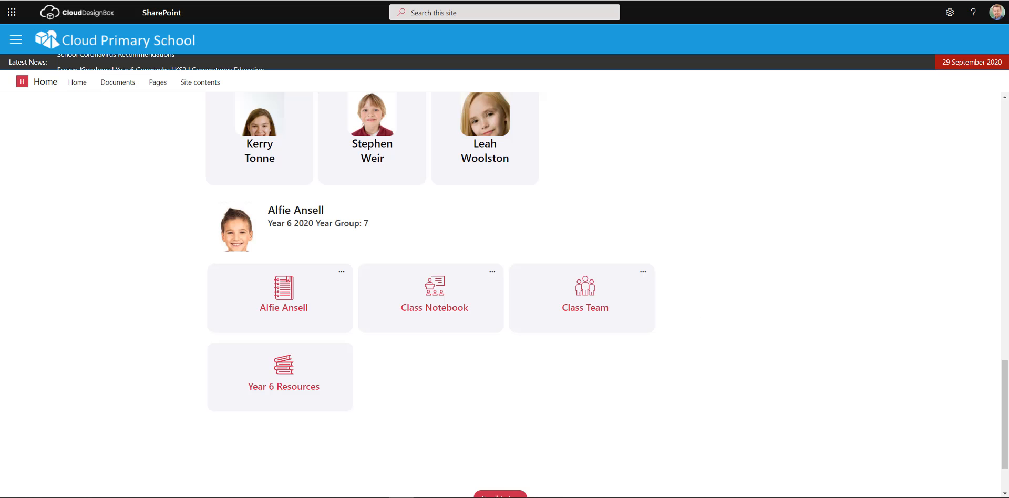
Go to the CDB Admin Centre through the Cloud Primary School site's My Links and open the assignment analytics for Demo CAA
left_click(16, 39)
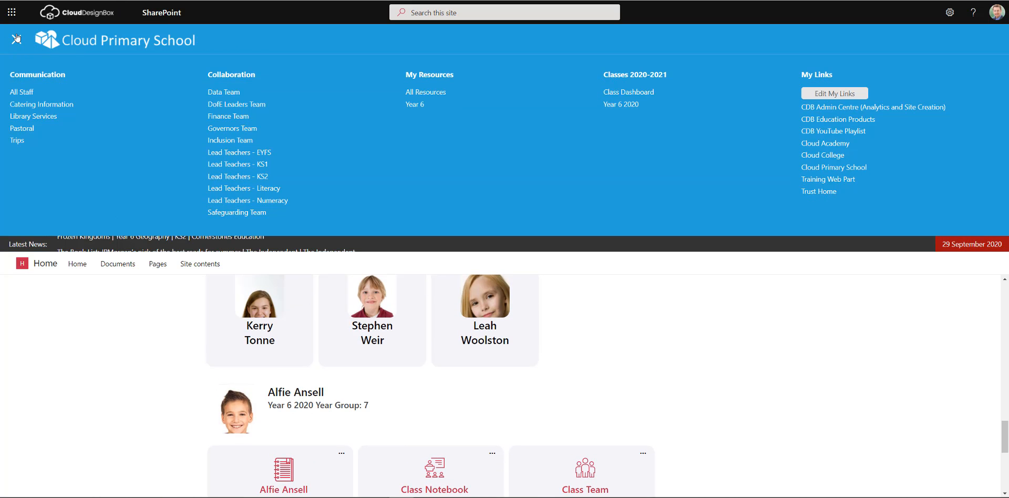
left_click(843, 108)
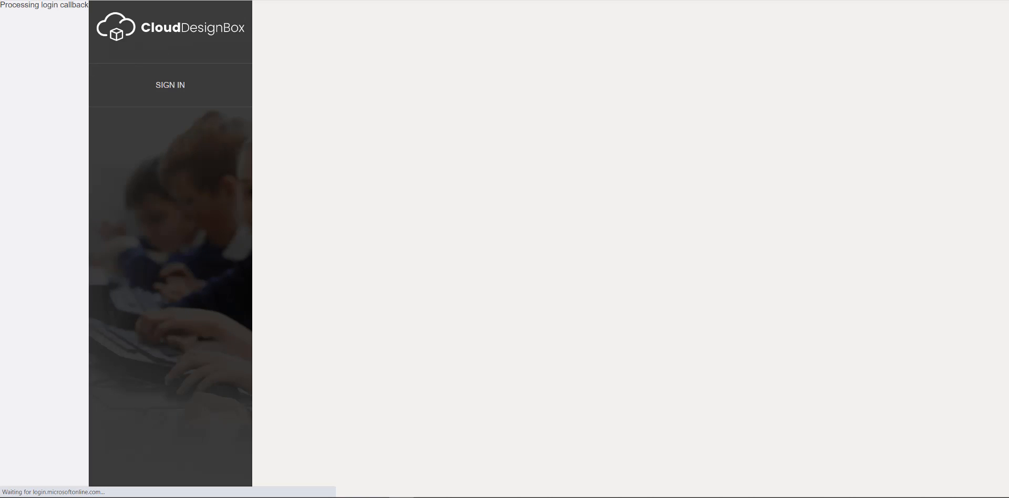
left_click(116, 90)
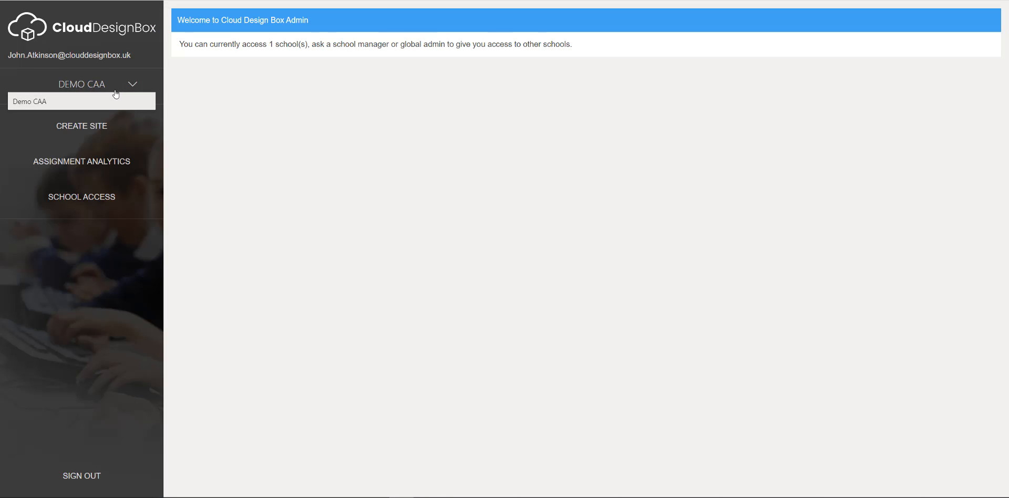
left_click(80, 167)
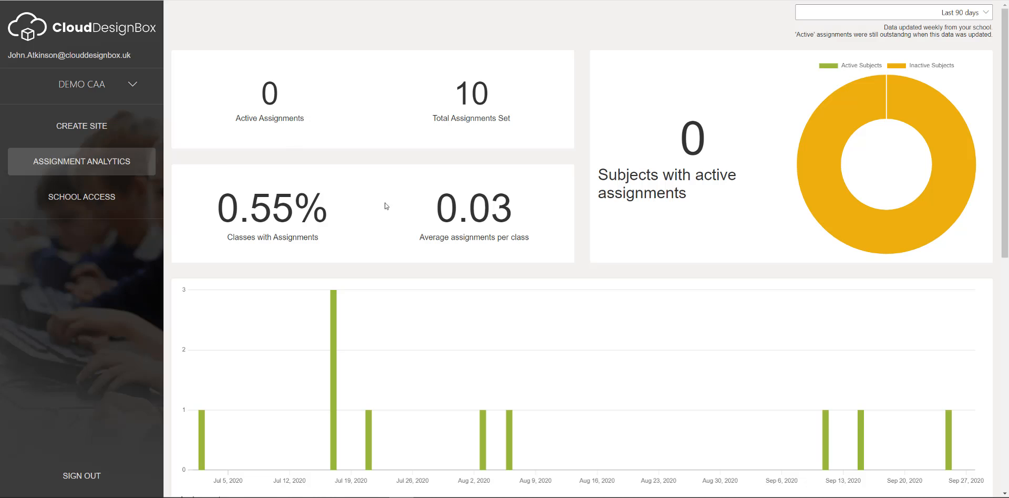
Sort the Subjects table by Classes with Assignments and open the analytics for English
scroll(570, 194, "down", 2)
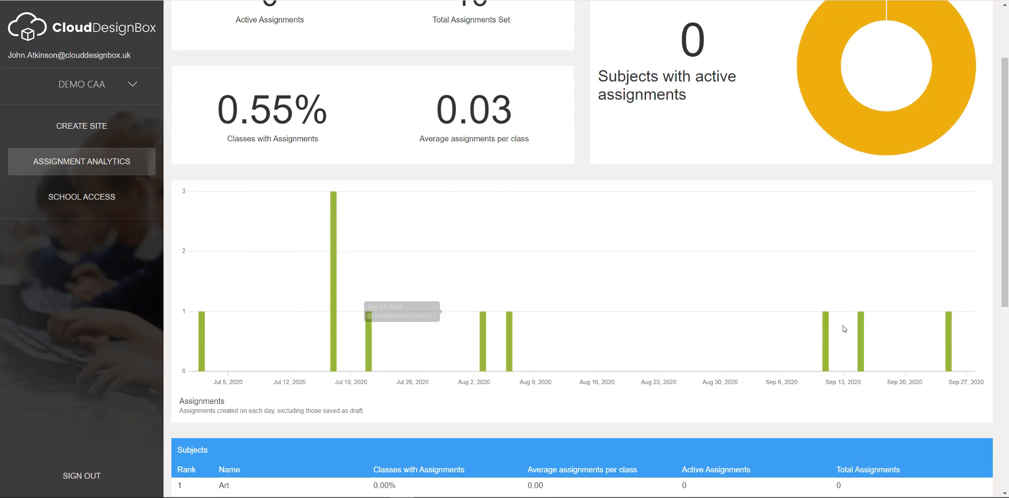
scroll(841, 329, "down", 2)
scroll(558, 236, "down", 3)
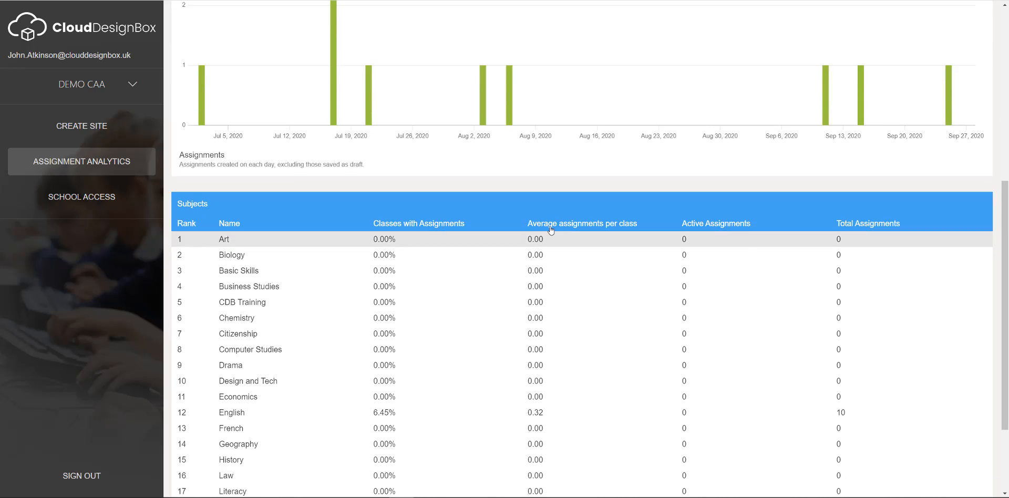
left_click(426, 227)
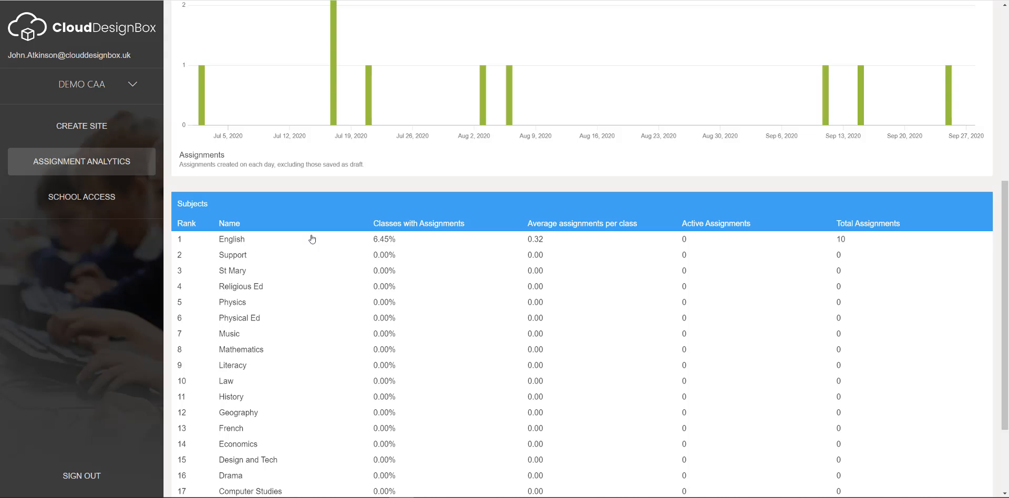
left_click(261, 245)
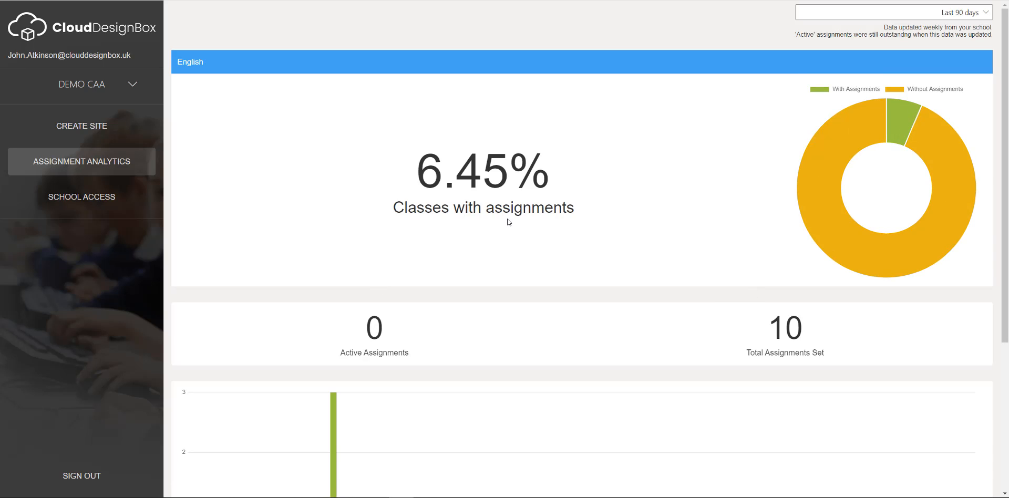
Open the analytics for the English 11y-En3 2020 class and review its list of assignments
scroll(483, 210, "down", 4)
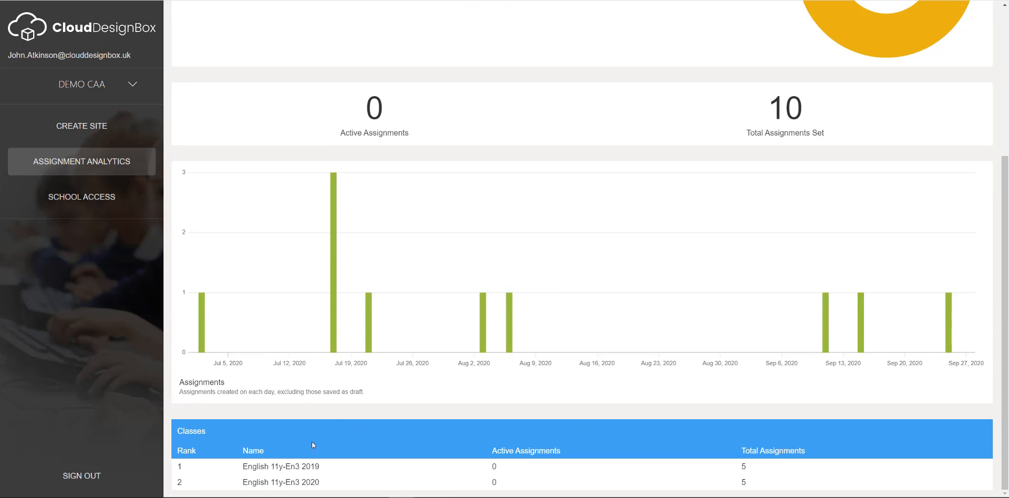
left_click(323, 482)
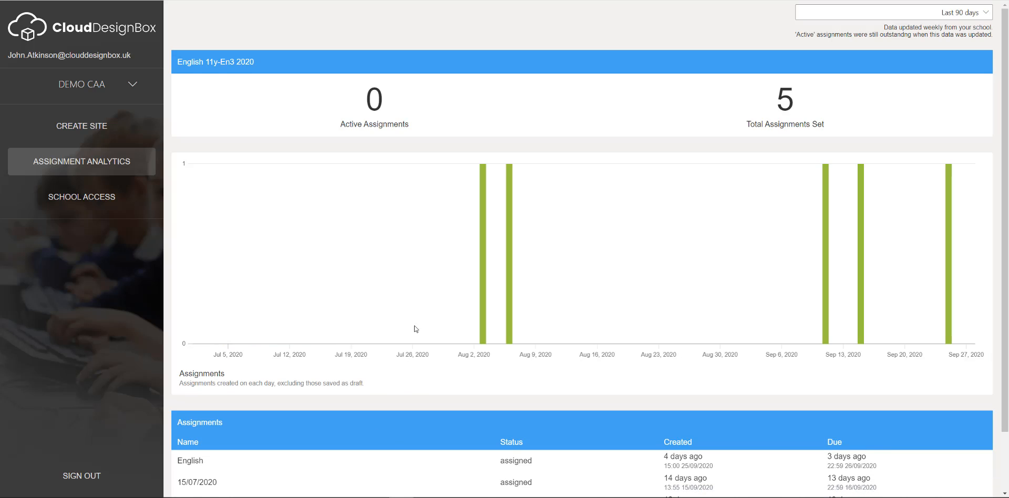
scroll(412, 326, "down", 1)
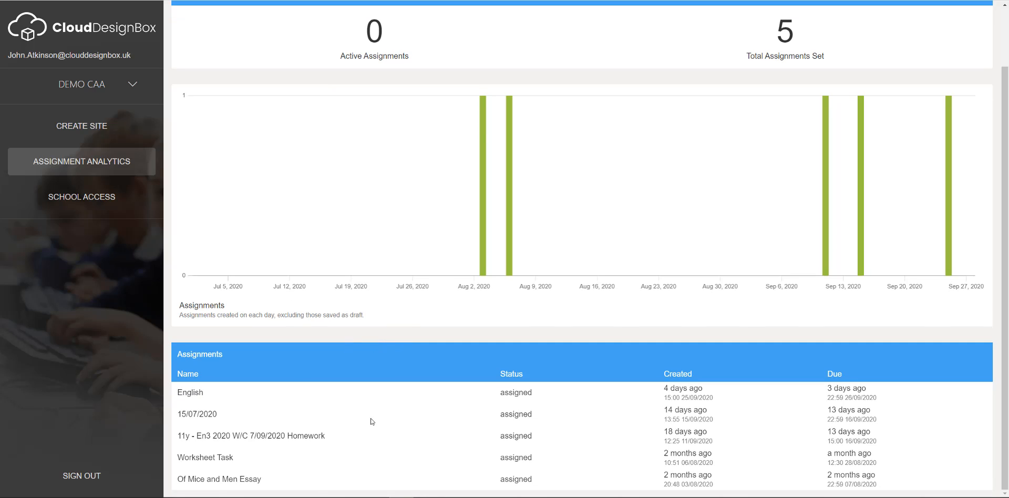
scroll(429, 313, "up", 1)
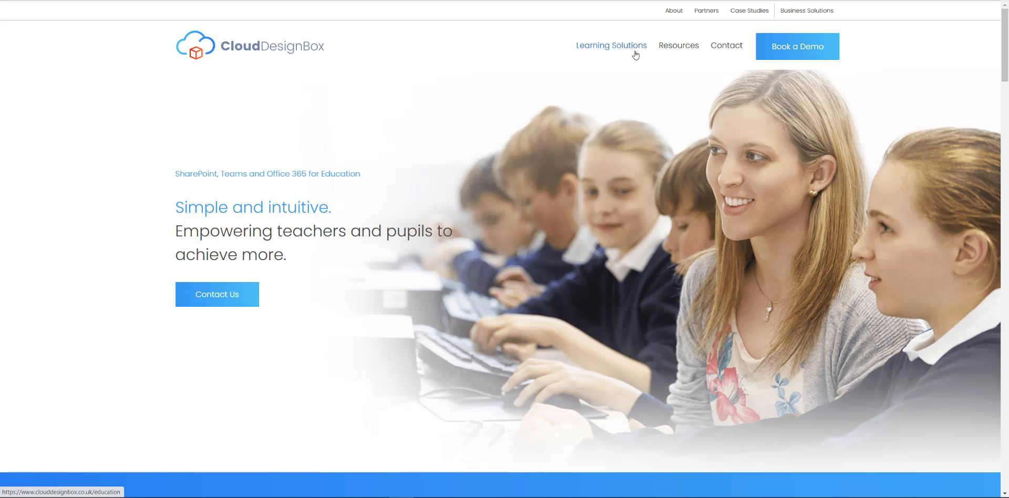
Review the Cloud Box Silver, Gold and Platinum packages on the Cloud Design Box website
scroll(645, 62, "down", 4)
scroll(663, 64, "up", 4)
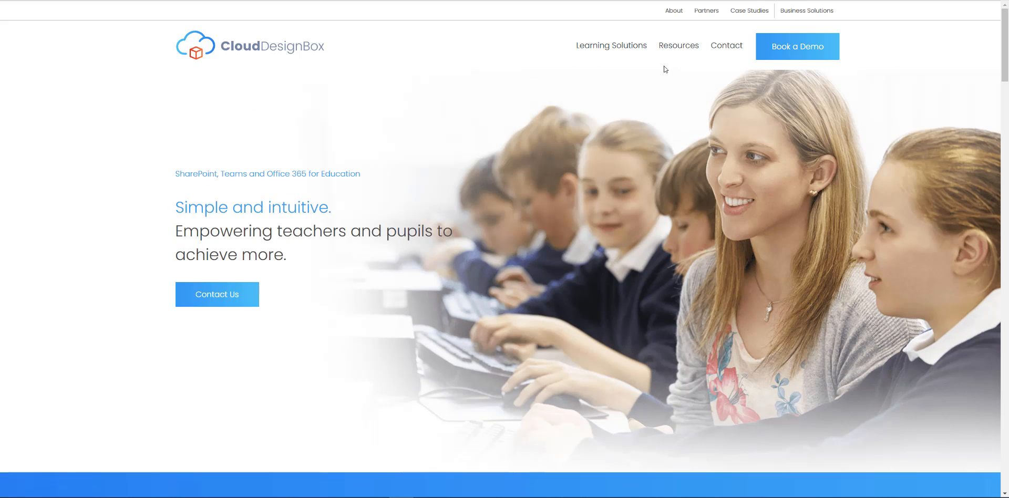
scroll(676, 78, "down", 6)
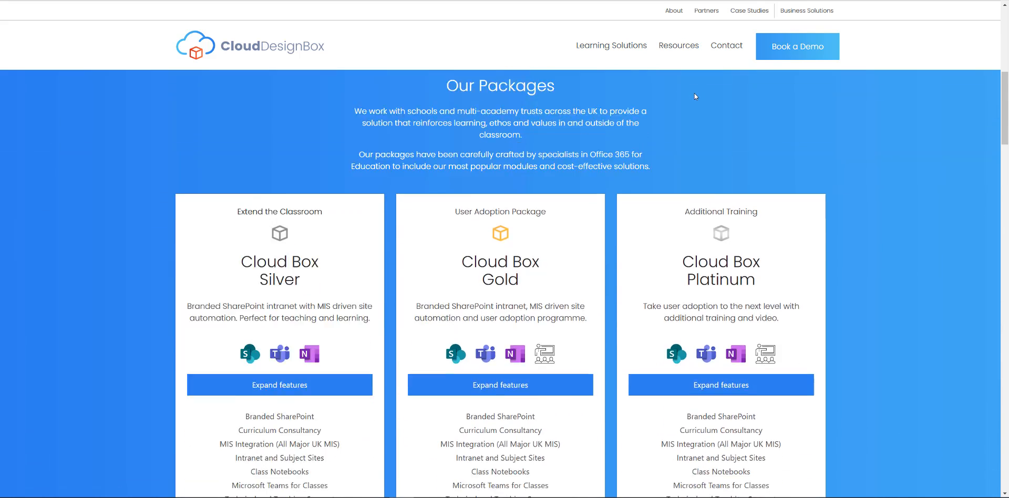
left_click_drag(784, 213, 244, 152)
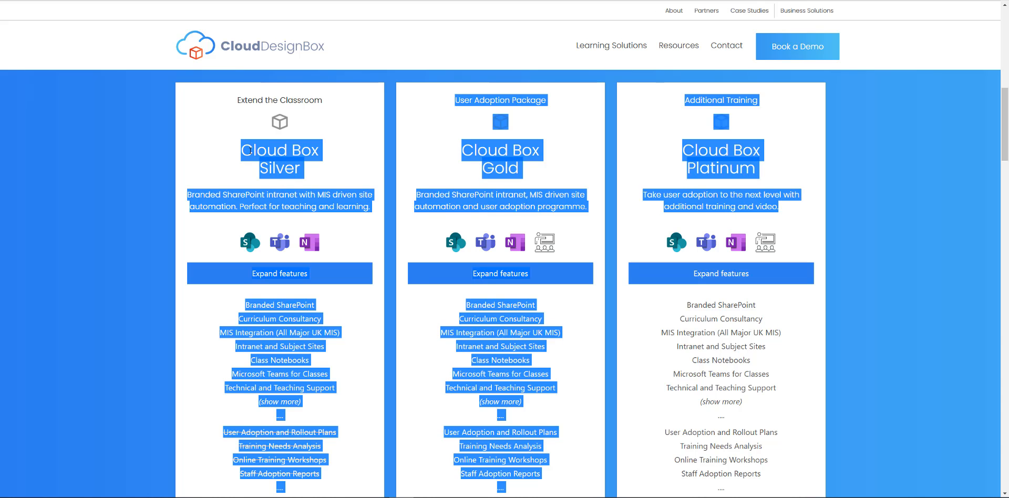
left_click(646, 182)
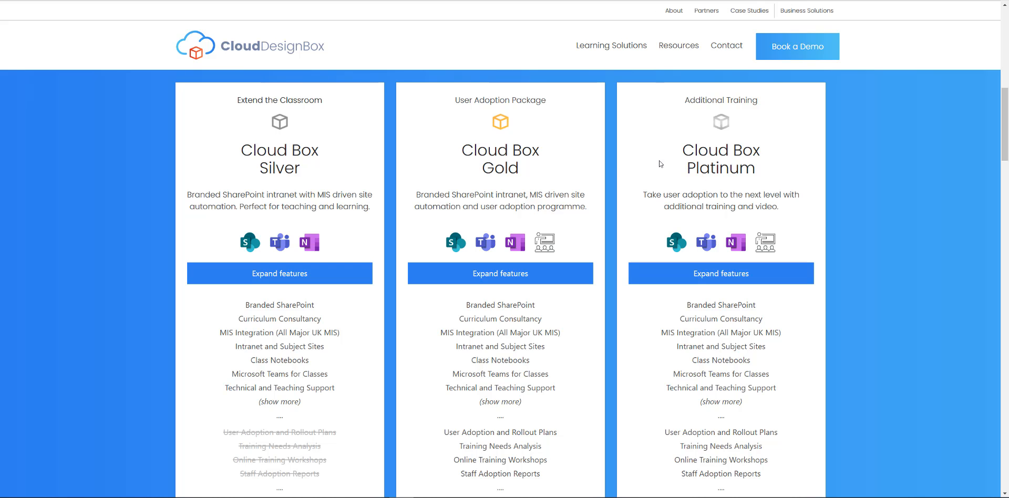
scroll(647, 162, "down", 2)
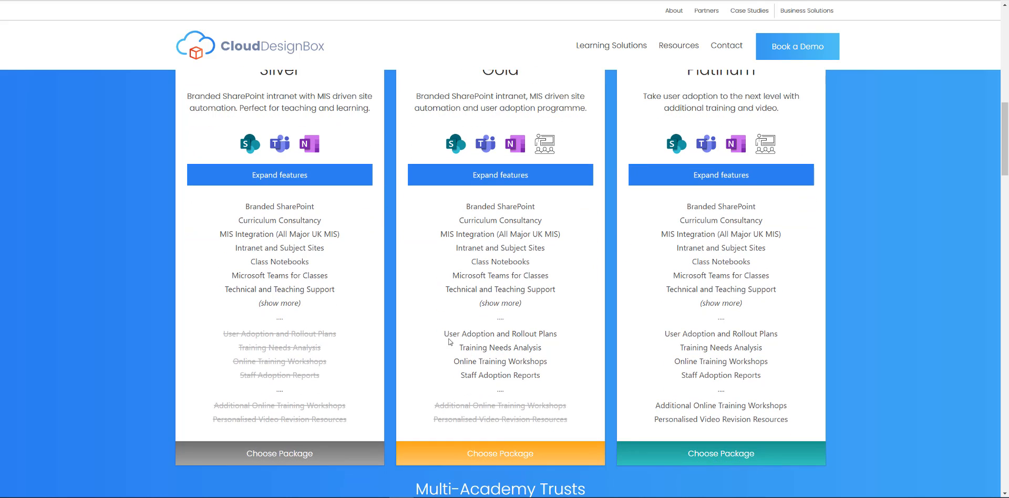
Highlight the Gold package's user adoption and training features, including Online Training Workshops and Staff Adoption Reports
left_click_drag(445, 333, 550, 376)
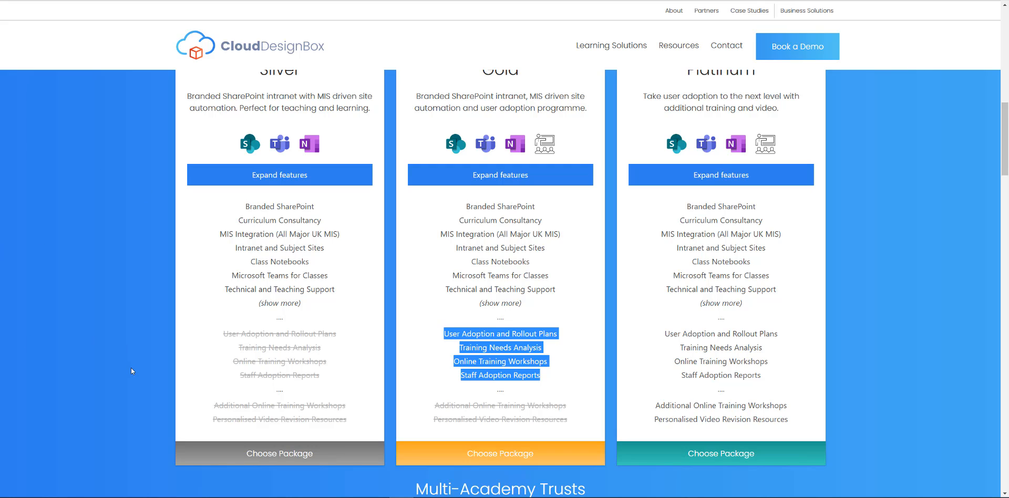
left_click(460, 349)
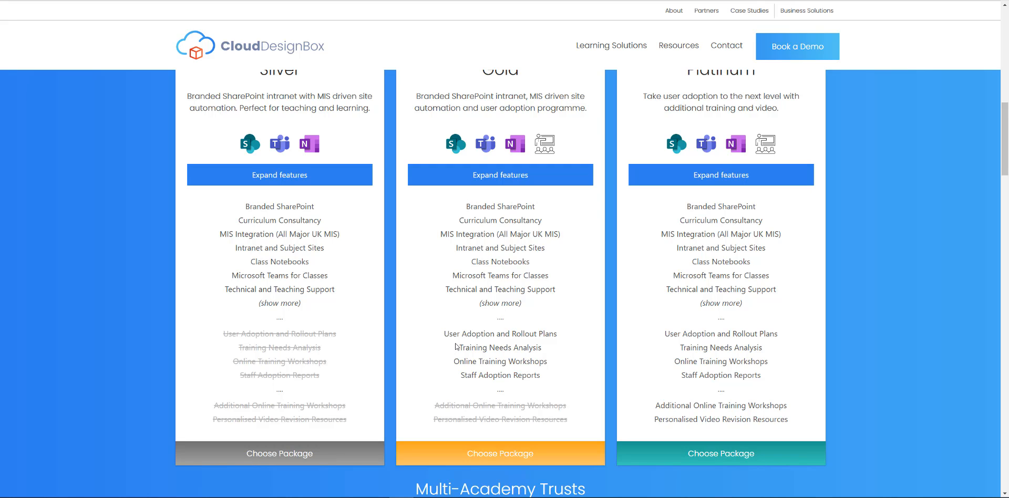
left_click_drag(454, 361, 551, 367)
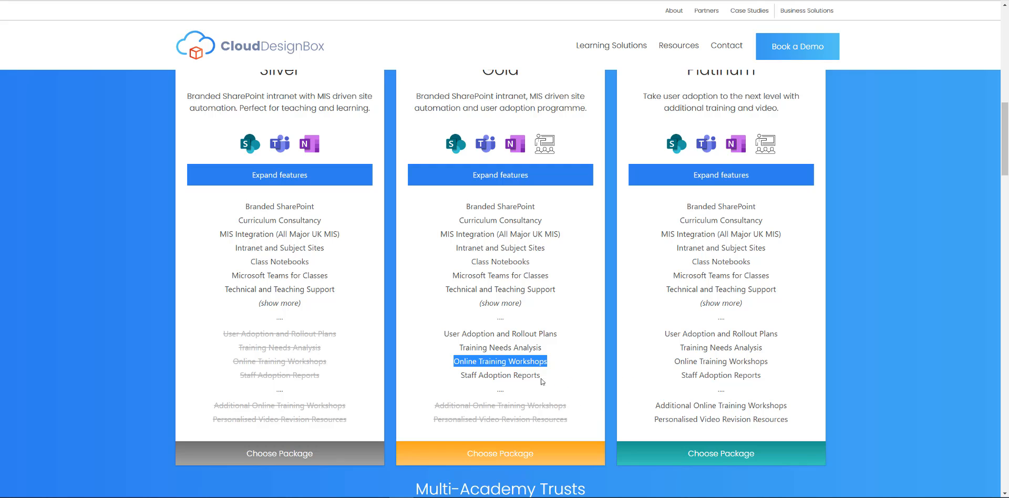
left_click_drag(541, 376, 462, 374)
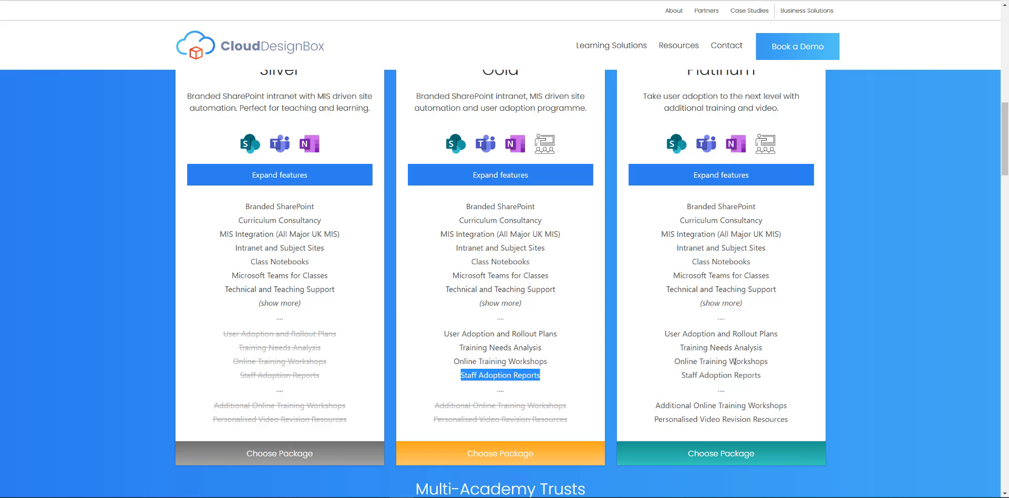
Highlight Additional Online Training Workshops and Personalised Video Revision Resources in the Platinum package
scroll(766, 315, "up", 1)
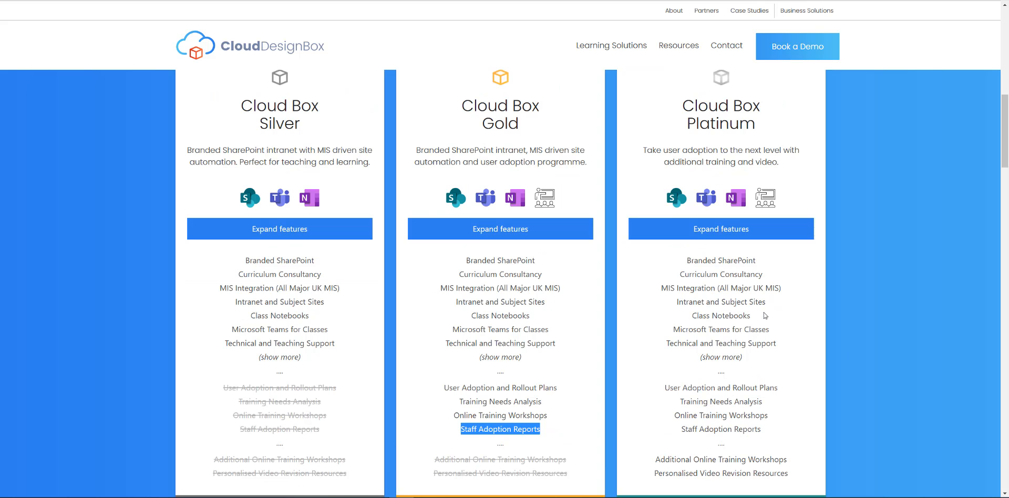
scroll(696, 381, "down", 1)
left_click_drag(655, 405, 791, 406)
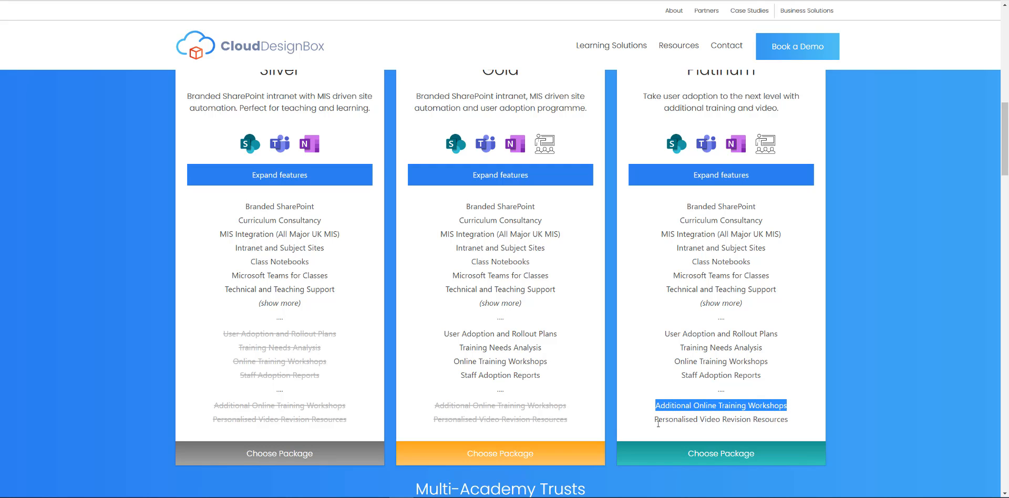
left_click_drag(654, 421, 788, 421)
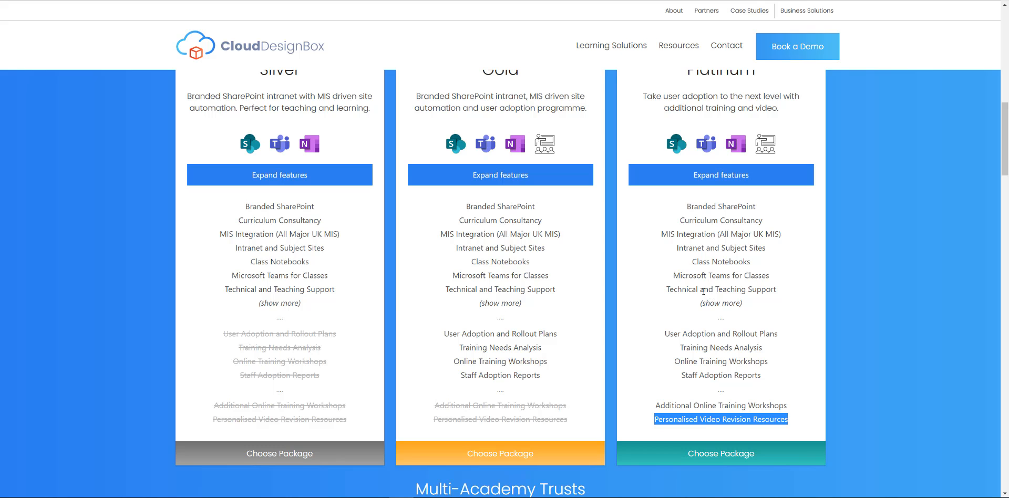
Find the free Teams for Education course in the website's resources and open its lesson "2. Use and Manage Conversations"
left_click(671, 51)
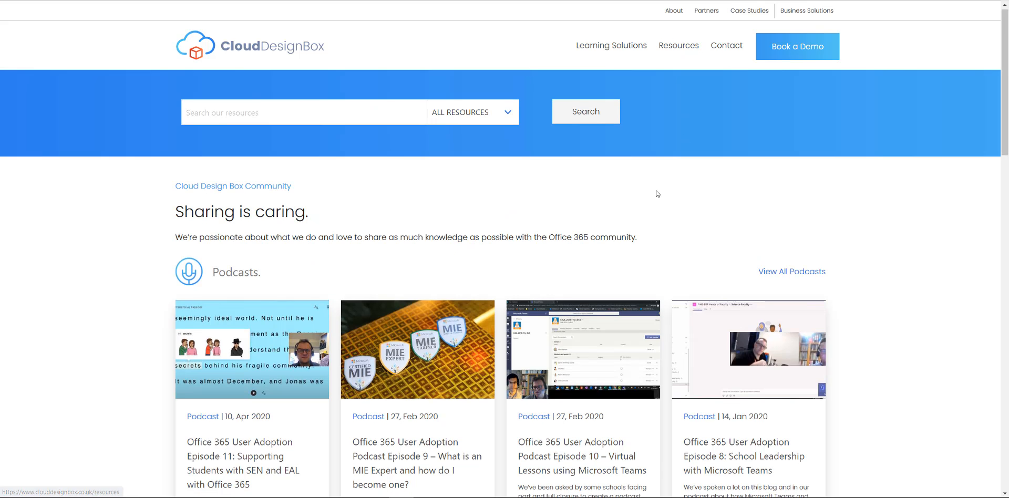
scroll(235, 271, "down", 7)
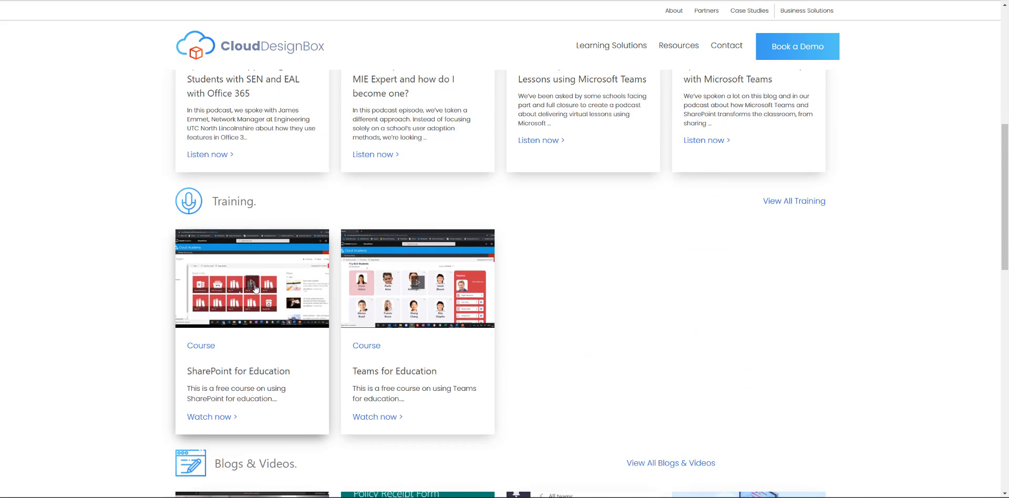
scroll(236, 270, "down", 3)
left_click(403, 198)
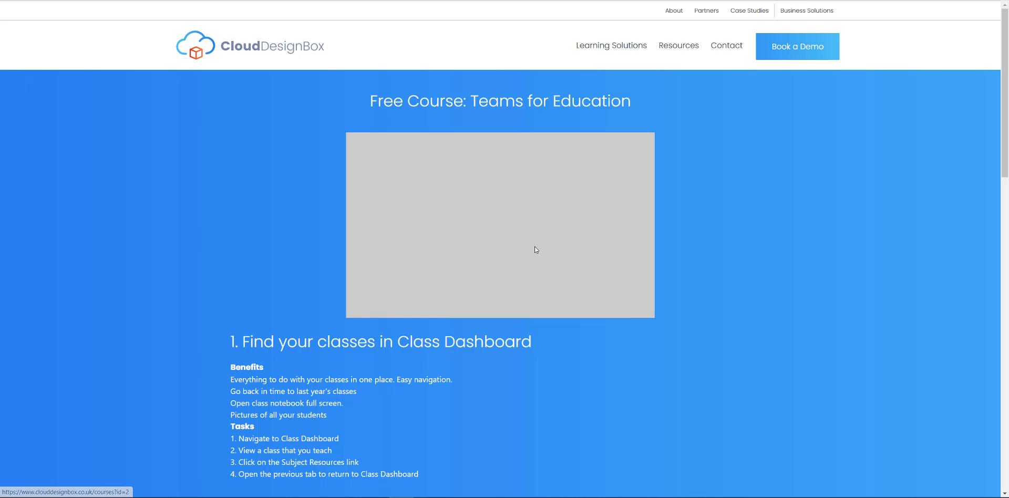
scroll(534, 247, "down", 6)
scroll(522, 310, "down", 1)
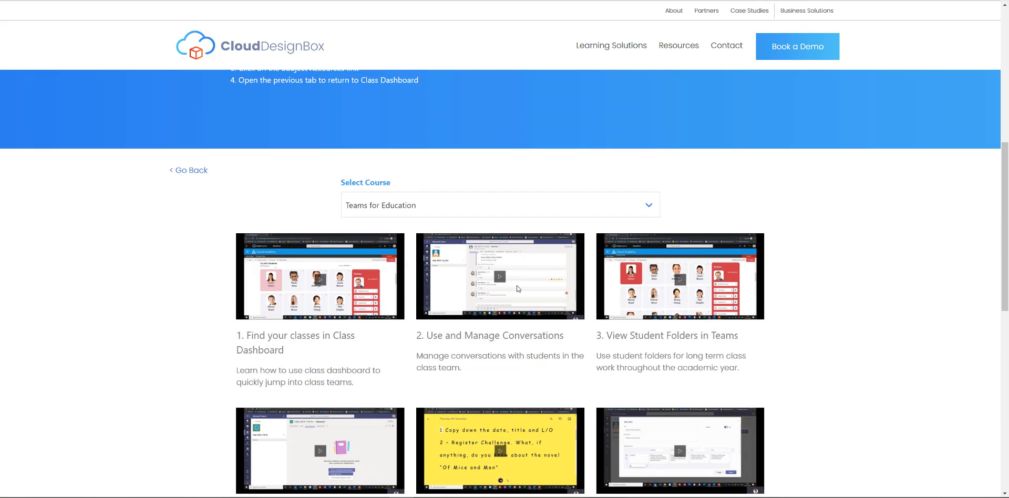
left_click(519, 289)
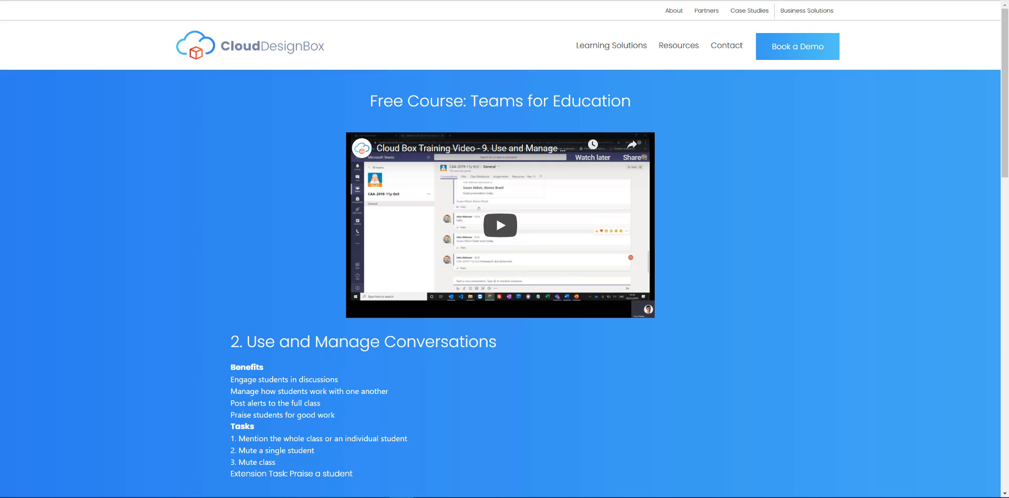
Return to the packages page and view the Multi-Academy Trusts, Primary Schools and Onsite Consultancy Package sections
key("alt+Left")
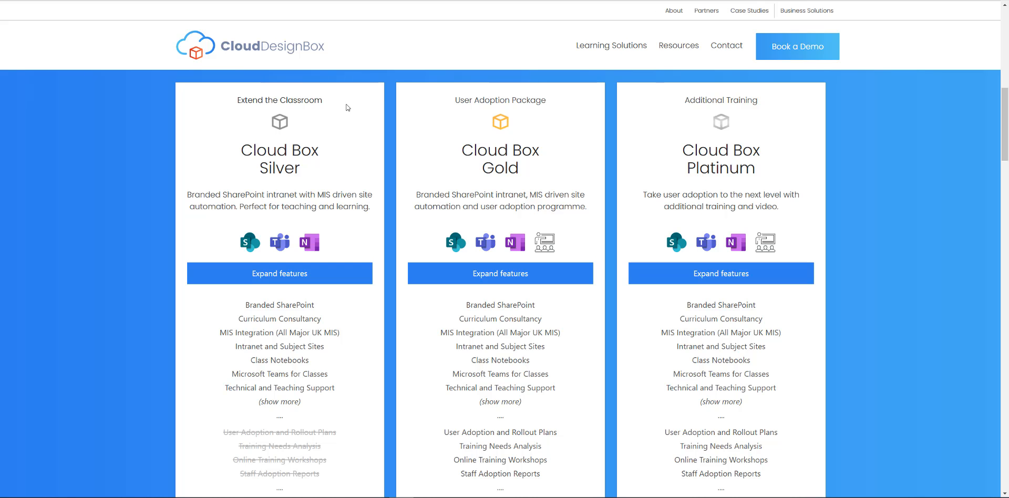
scroll(346, 108, "down", 6)
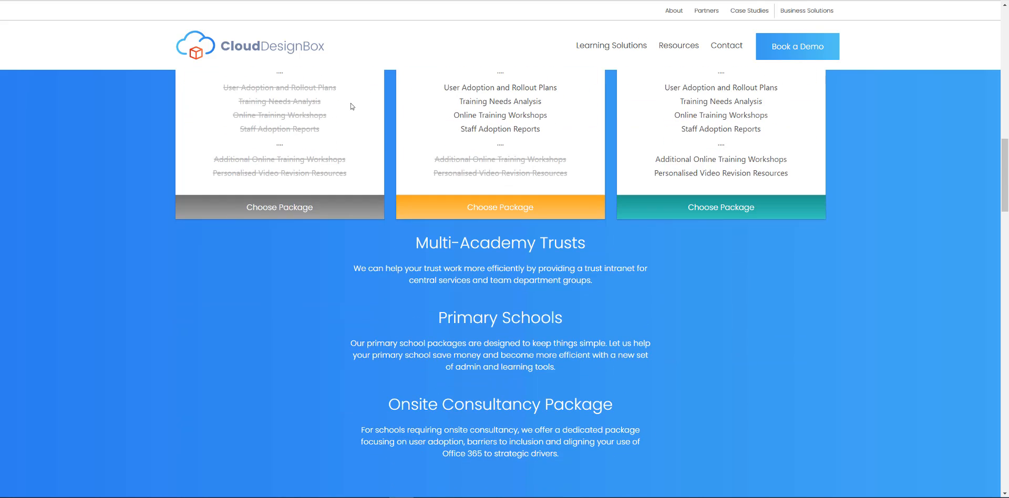